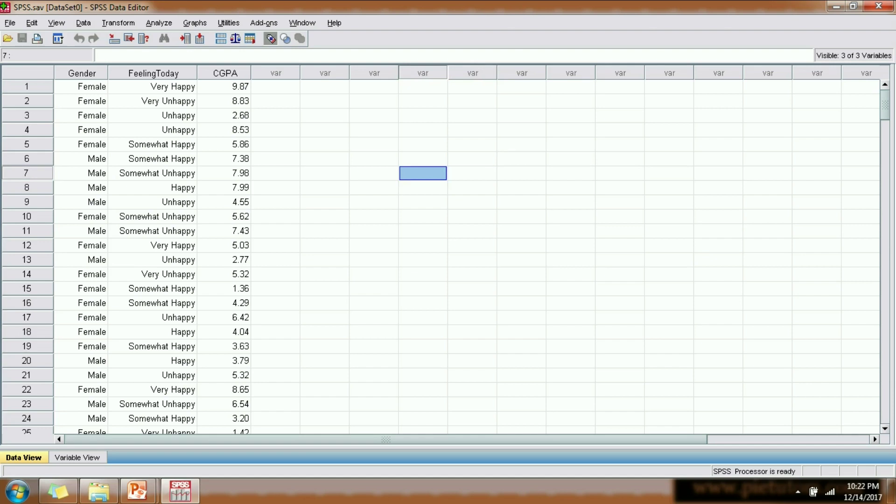
# Step: Review the labels of the Gender, FeelingToday and CGPA variables in the variable definitions
pyautogui.click(325, 174)
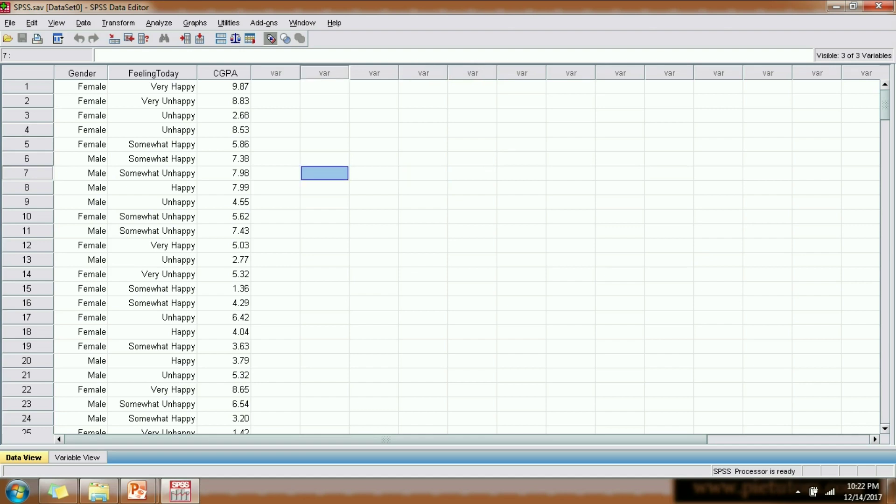
pyautogui.click(78, 458)
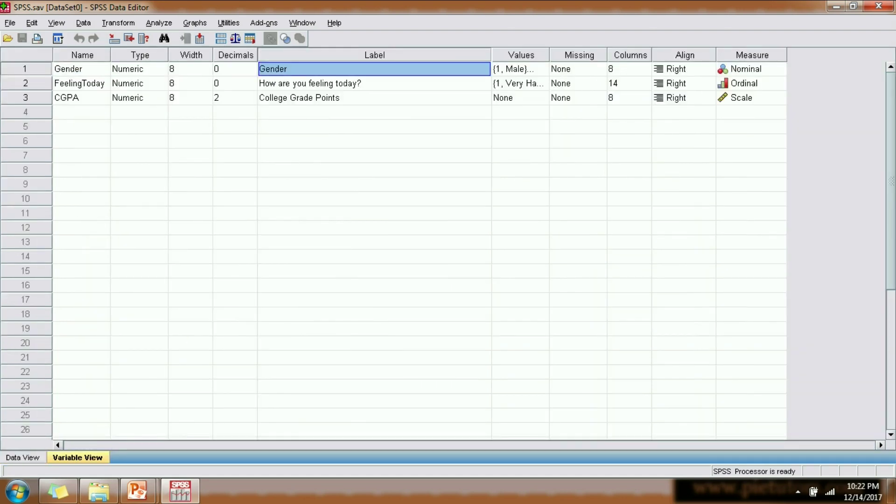
pyautogui.click(375, 84)
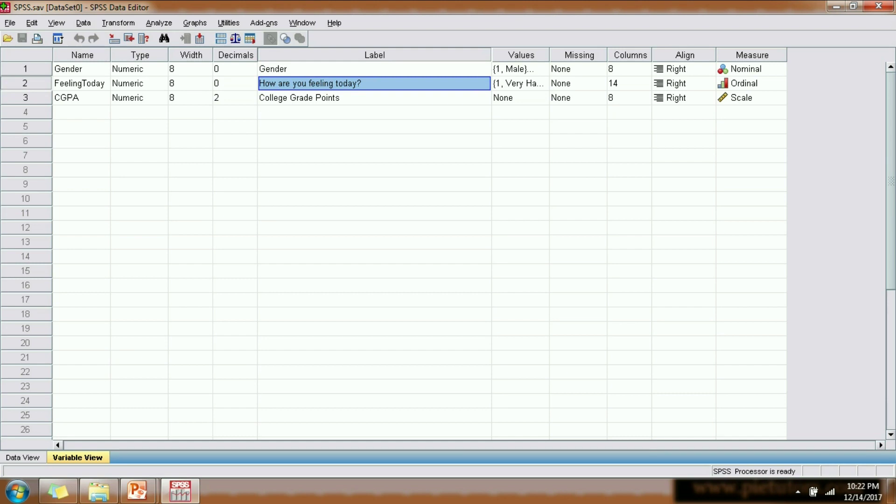
pyautogui.click(375, 98)
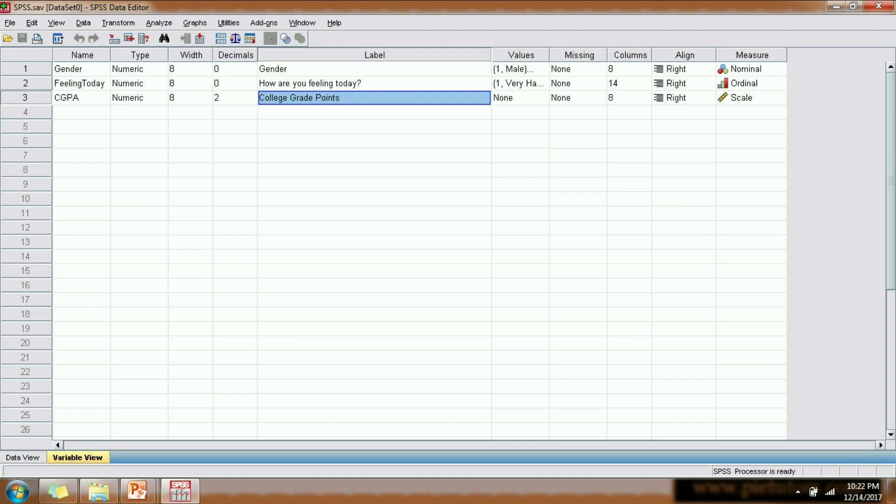
pyautogui.click(374, 83)
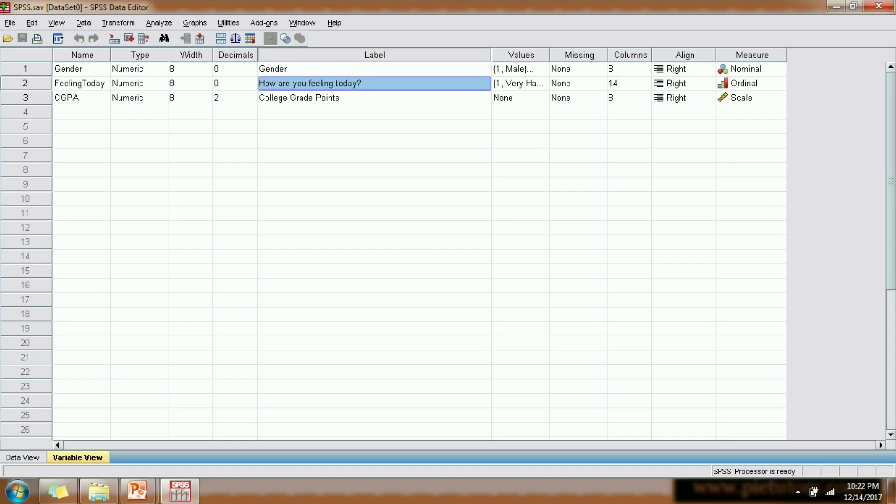
# Step: Display numeric codes instead of value labels in the data sheet and check the Gender codes of cases 5 and 6
pyautogui.click(23, 458)
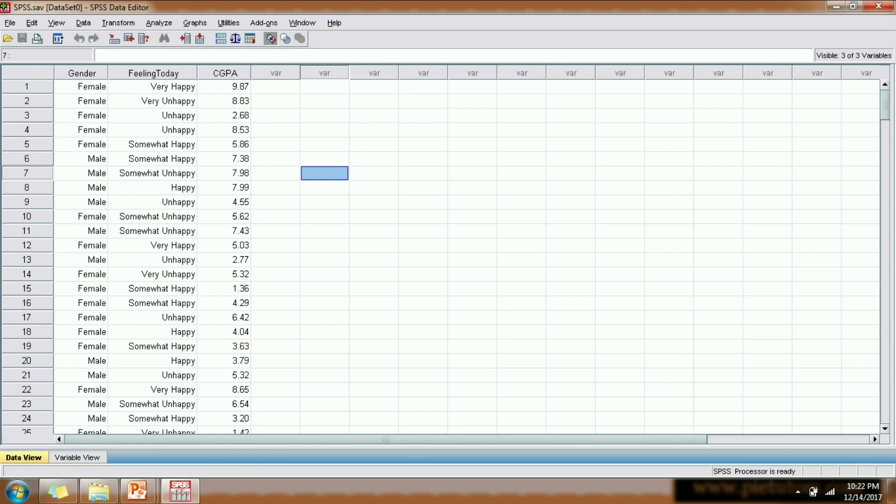
pyautogui.click(271, 39)
pyautogui.click(325, 115)
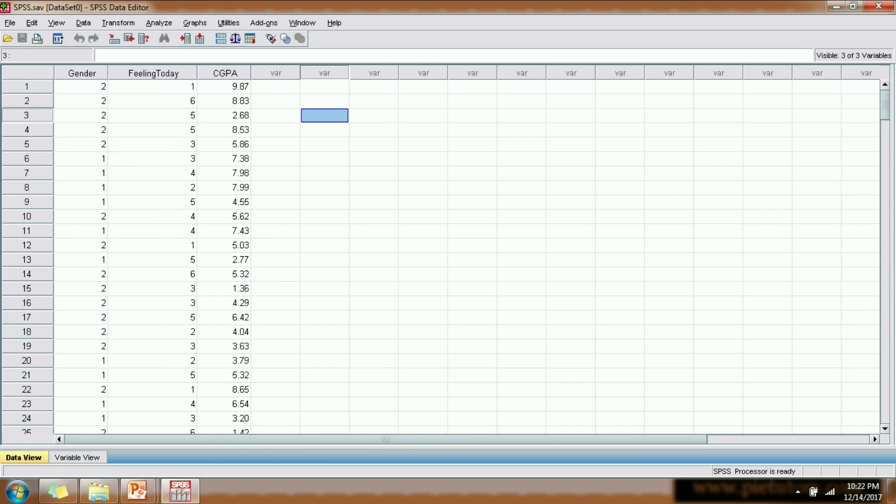
pyautogui.click(271, 39)
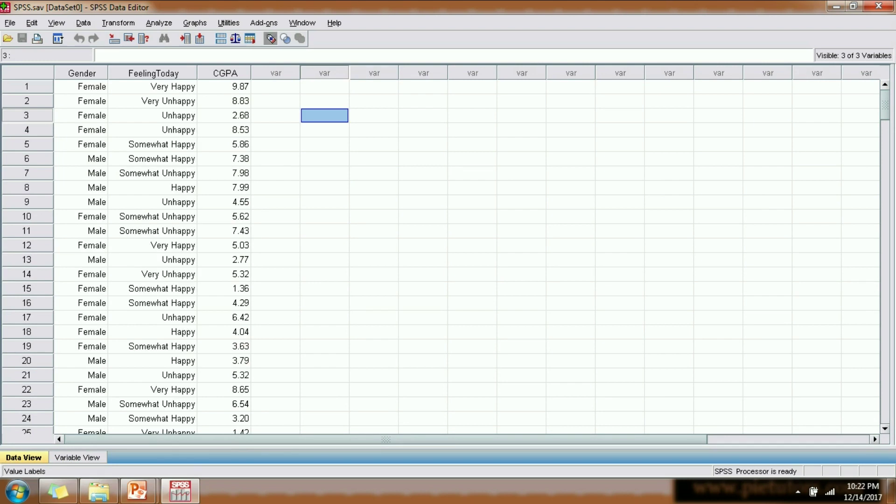
pyautogui.click(270, 38)
pyautogui.click(81, 144)
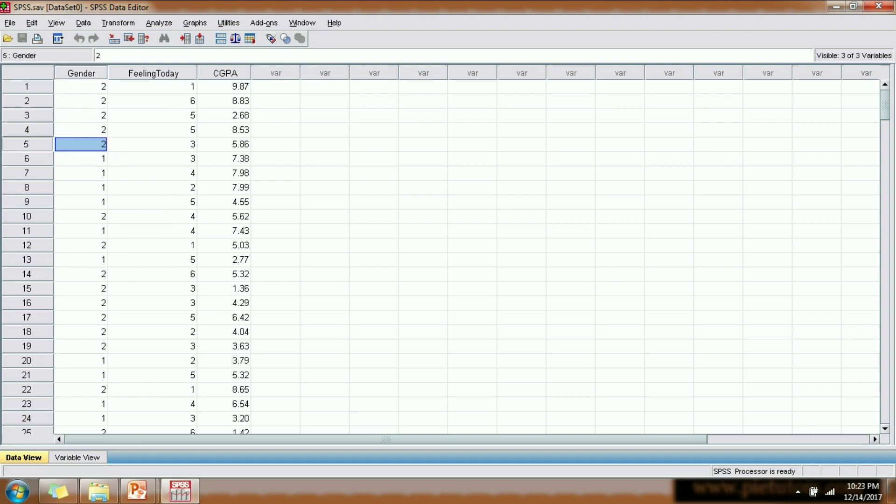
pyautogui.click(81, 159)
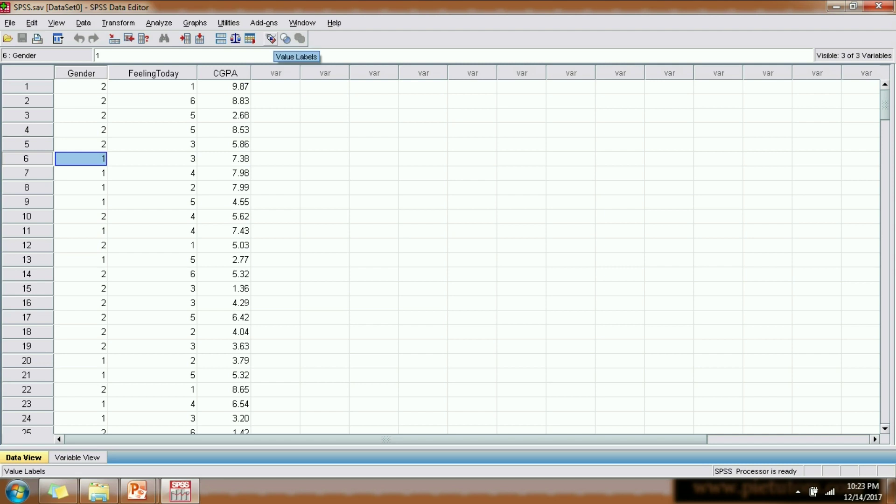
pyautogui.click(275, 101)
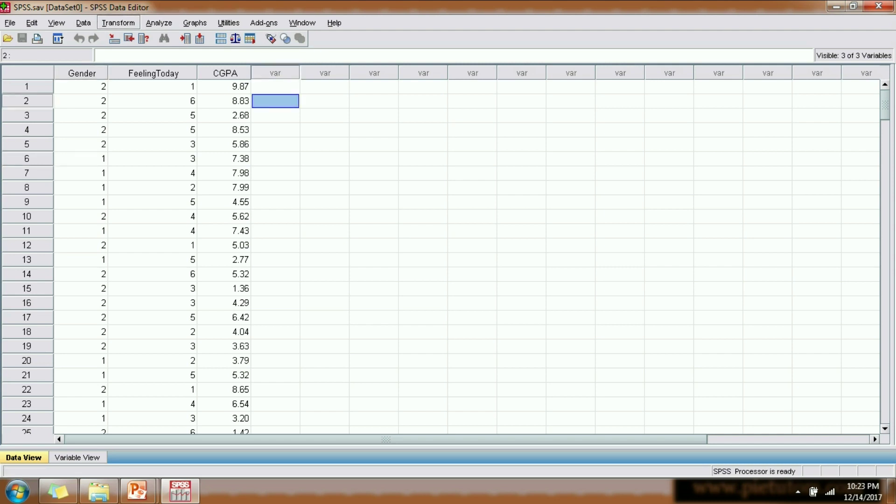
# Step: Set up a recode of Gender into a different variable with the output name GenderR
pyautogui.click(118, 23)
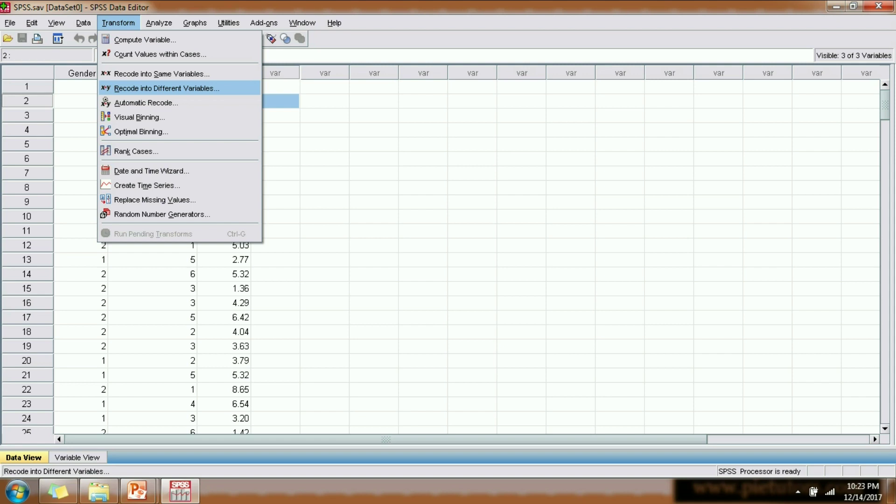
pyautogui.press('Return')
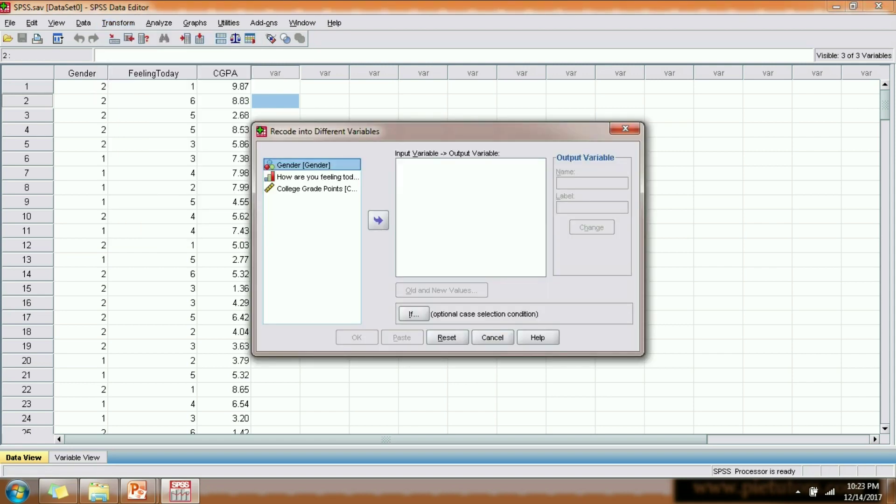
pyautogui.click(378, 220)
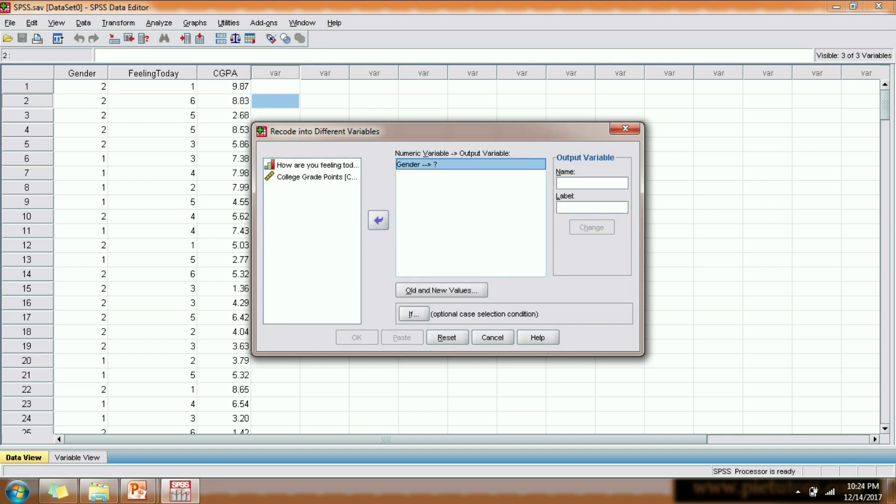
pyautogui.click(592, 183)
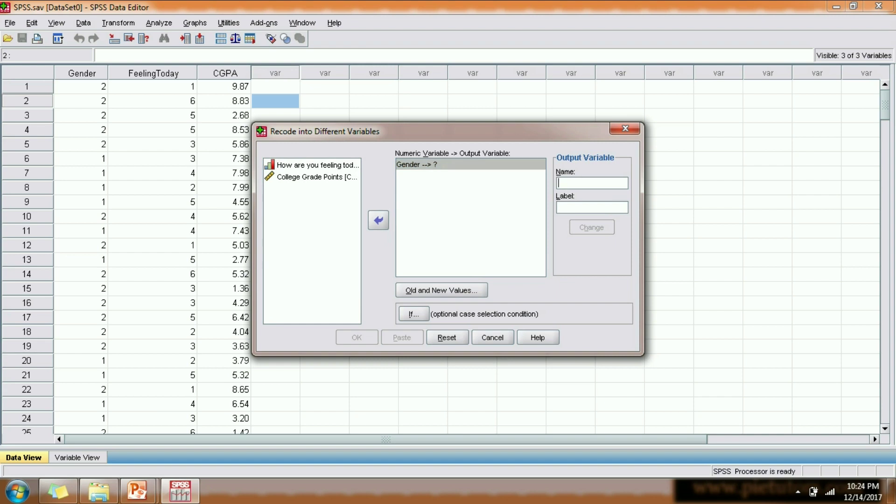
pyautogui.write('Gende')
pyautogui.write('r')
pyautogui.press('BackSpace')
pyautogui.write('enderR')
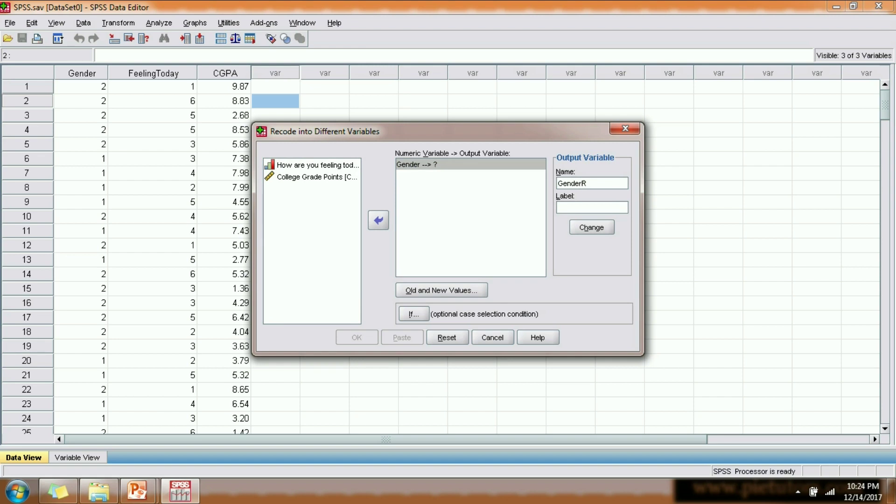
pyautogui.click(592, 227)
# Step: Map old value 1 to new value 2 and old value 2 to 1, and run the Gender recode
pyautogui.click(442, 290)
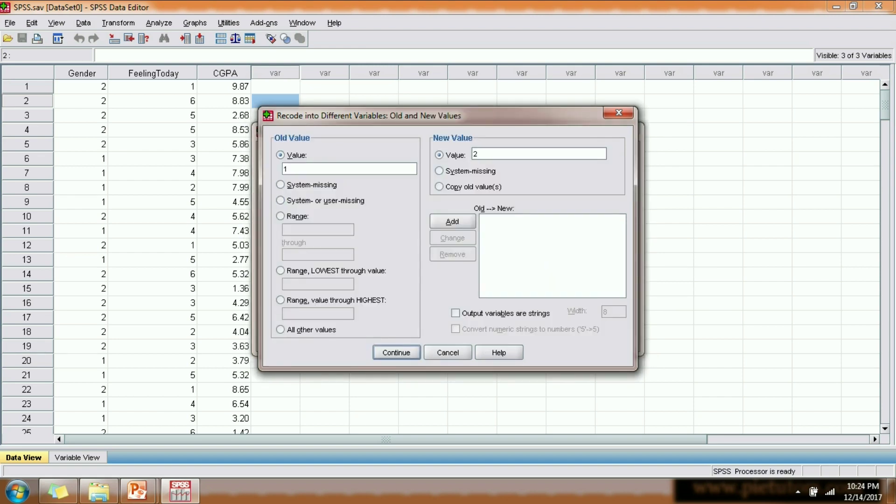
pyautogui.click(481, 154)
pyautogui.hotkey('alt', 'a')
pyautogui.write('2')
pyautogui.hotkey('alt', 'l')
pyautogui.write('1')
pyautogui.hotkey('alt', 'a')
pyautogui.press('Return')
pyautogui.press('Return')
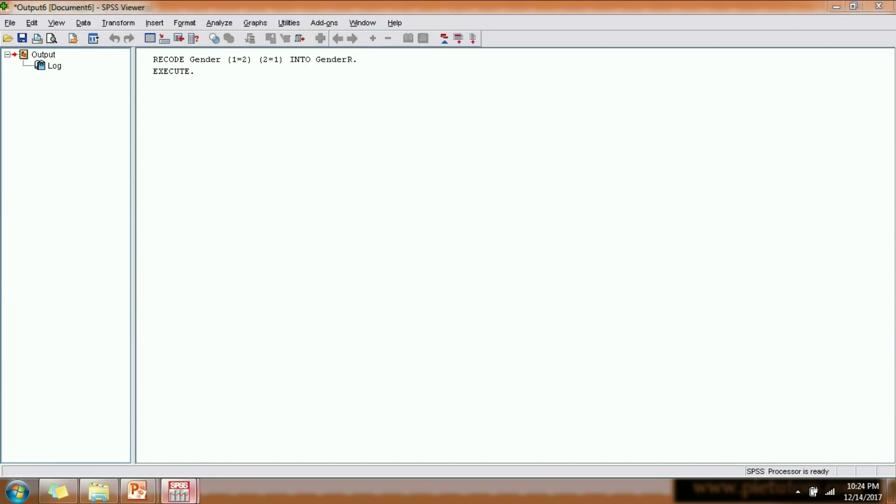
# Step: Return to the data sheet and compare Gender with GenderR for cases 1 and 6
pyautogui.moveTo(179, 492)
pyautogui.click(109, 422)
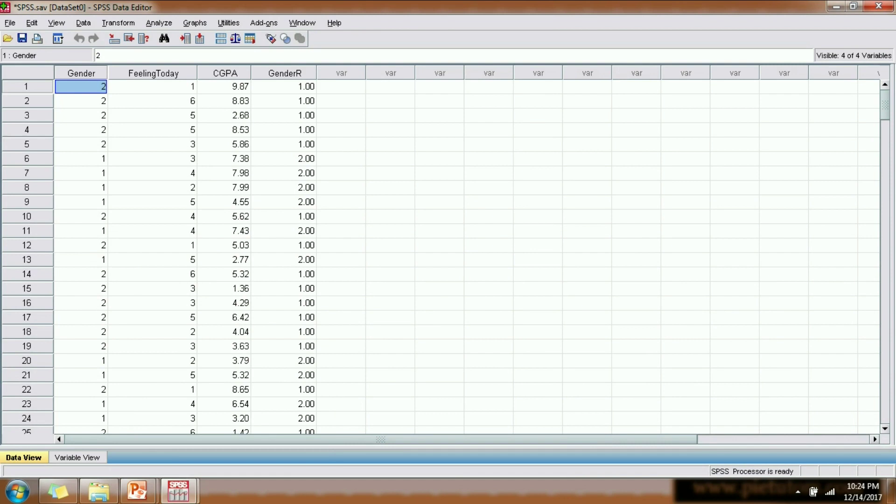
pyautogui.click(284, 86)
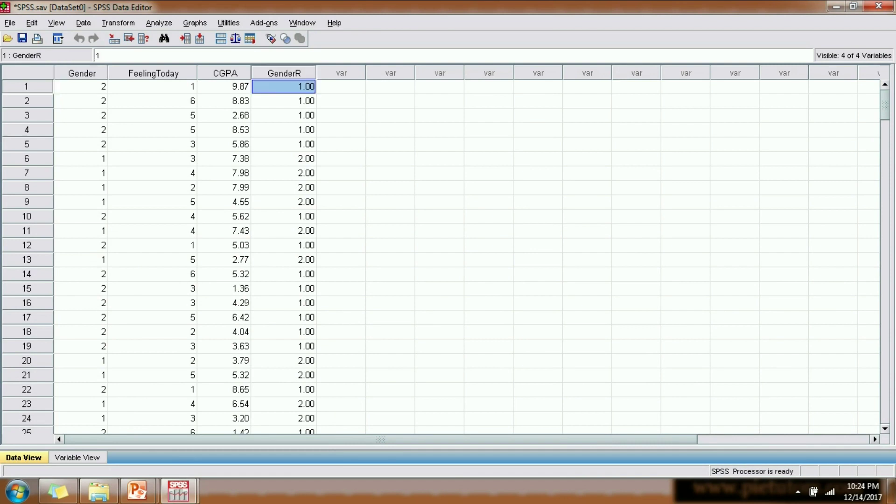
pyautogui.click(81, 158)
pyautogui.click(284, 159)
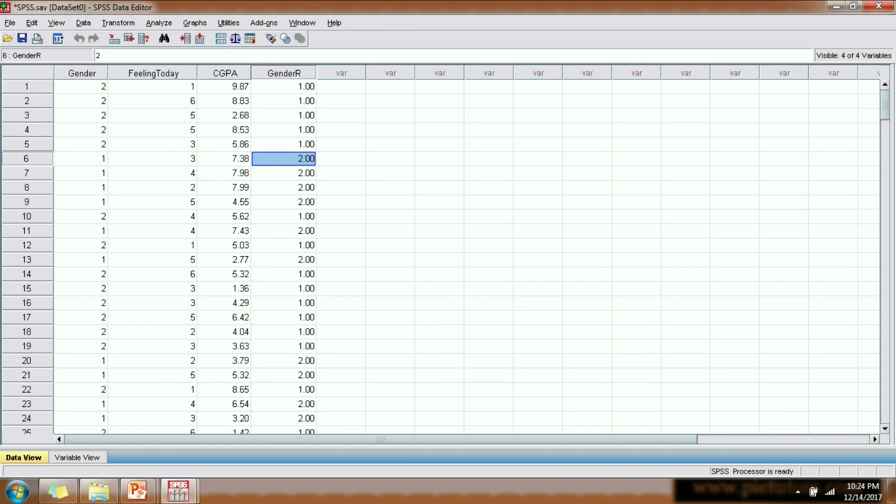
pyautogui.click(152, 86)
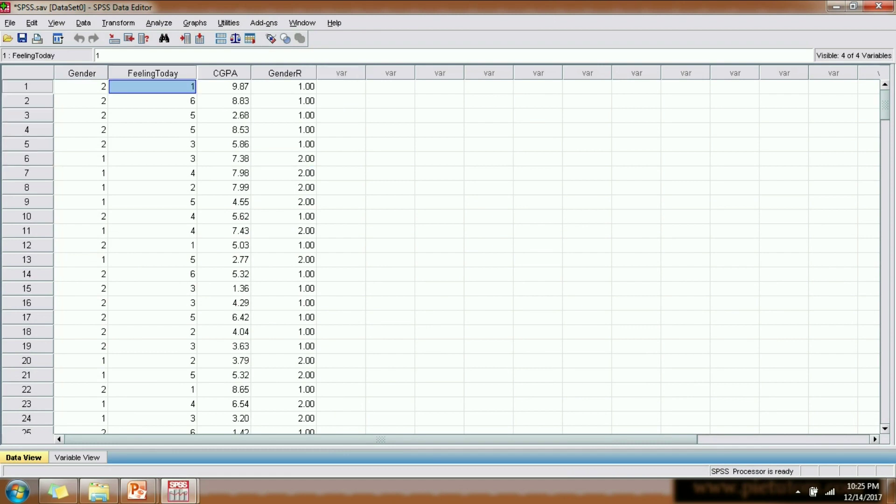
pyautogui.click(342, 101)
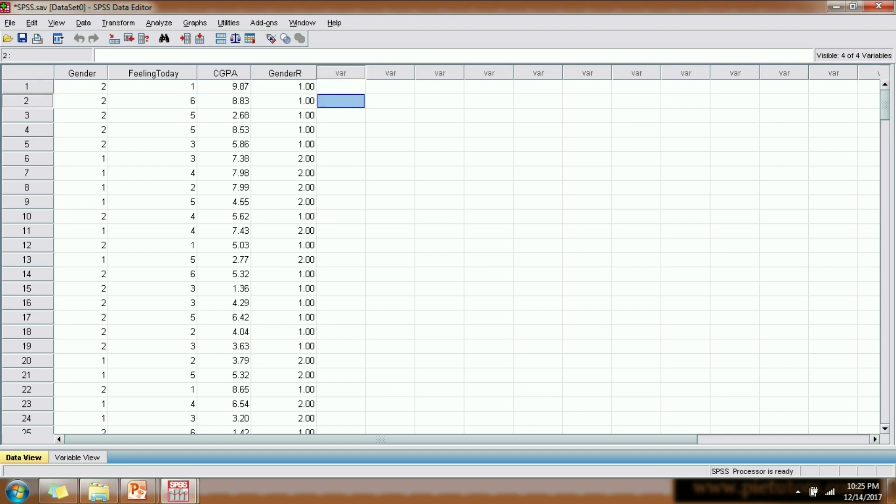
pyautogui.click(341, 87)
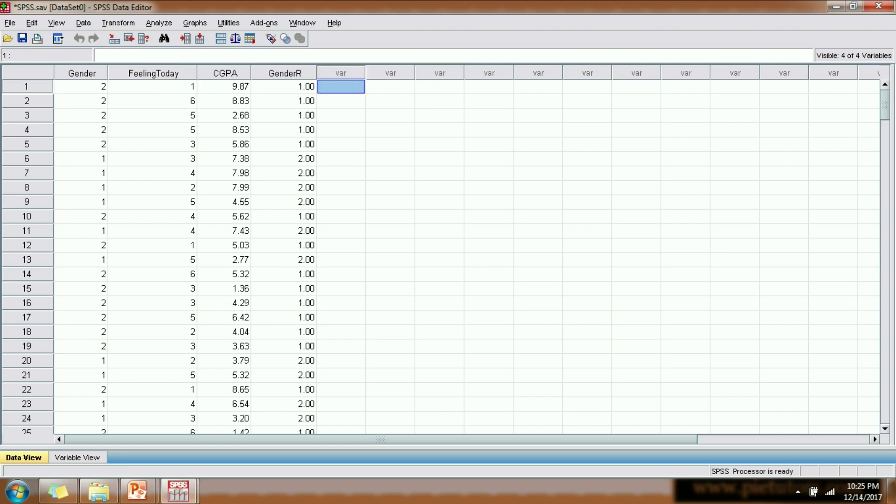
pyautogui.click(390, 130)
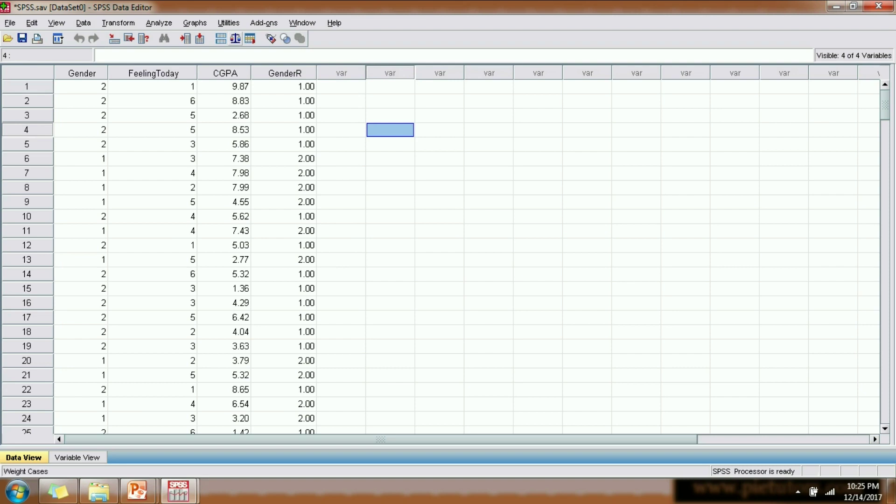
# Step: Run a Frequencies analysis on FeelingToday only, removing Gender from the analysed variables
pyautogui.click(159, 23)
pyautogui.moveTo(192, 54)
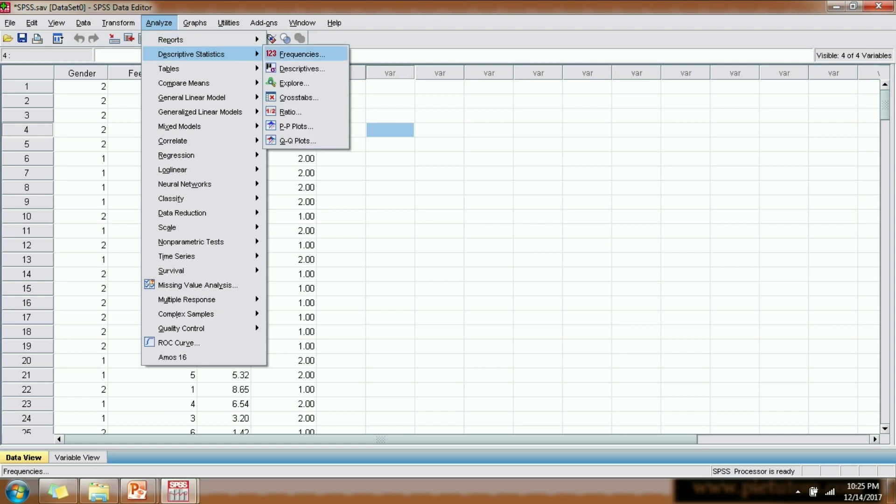
pyautogui.click(298, 54)
pyautogui.doubleClick(475, 186)
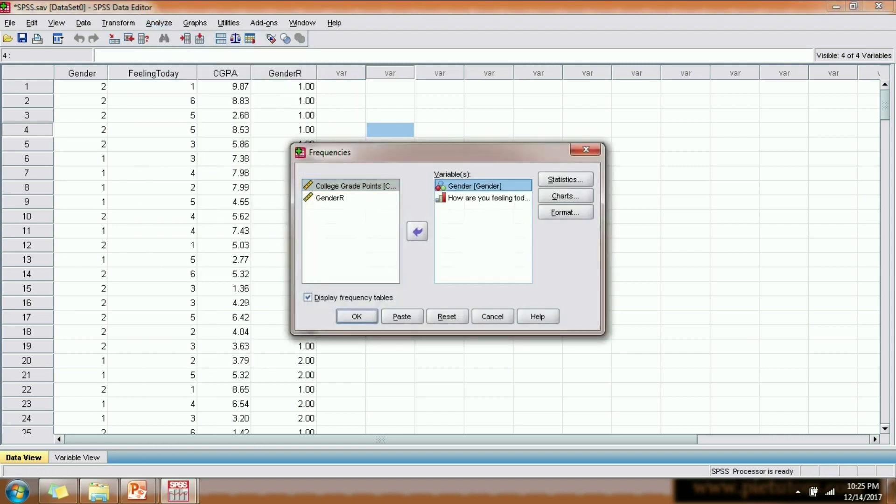
pyautogui.click(484, 186)
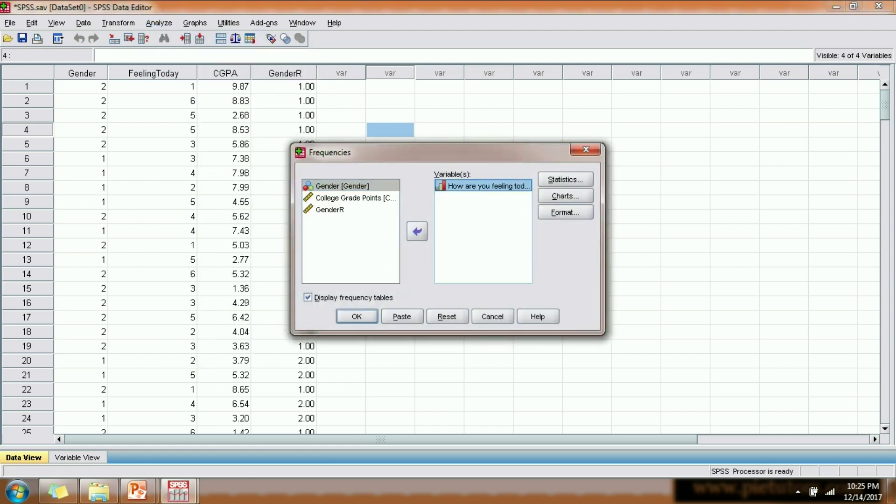
pyautogui.press('Return')
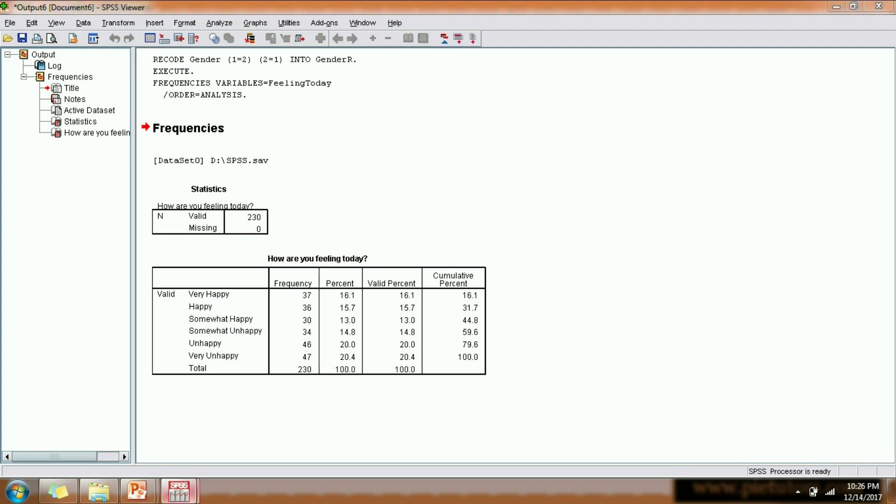
# Step: Return to the data sheet and set up a recode of FeelingToday only into a different variable with the output name FeelingTodayR
pyautogui.moveTo(179, 491)
pyautogui.click(109, 420)
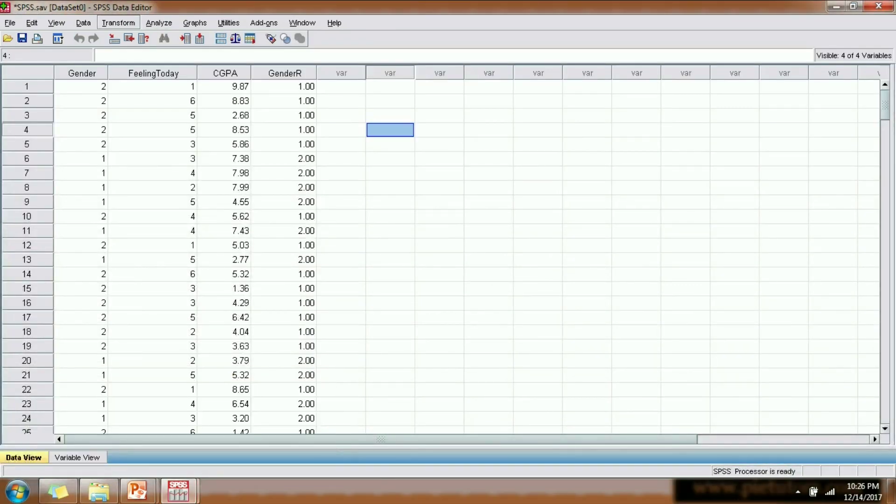
pyautogui.click(118, 22)
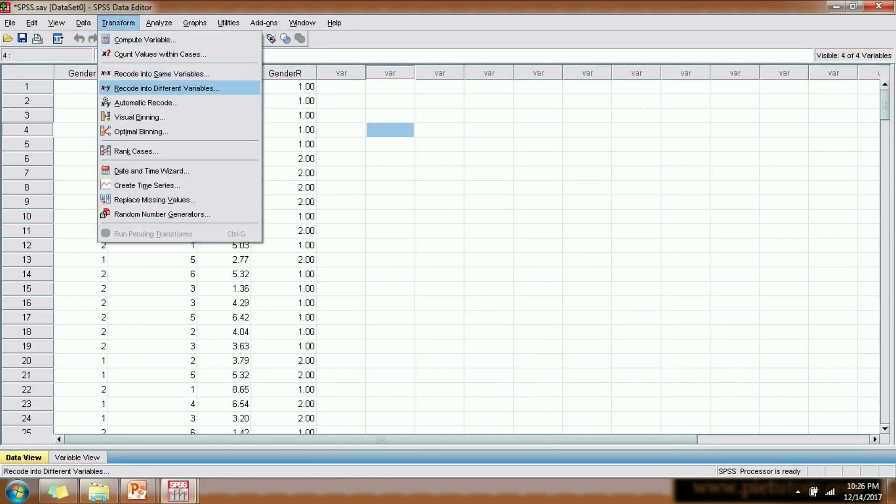
pyautogui.click(166, 88)
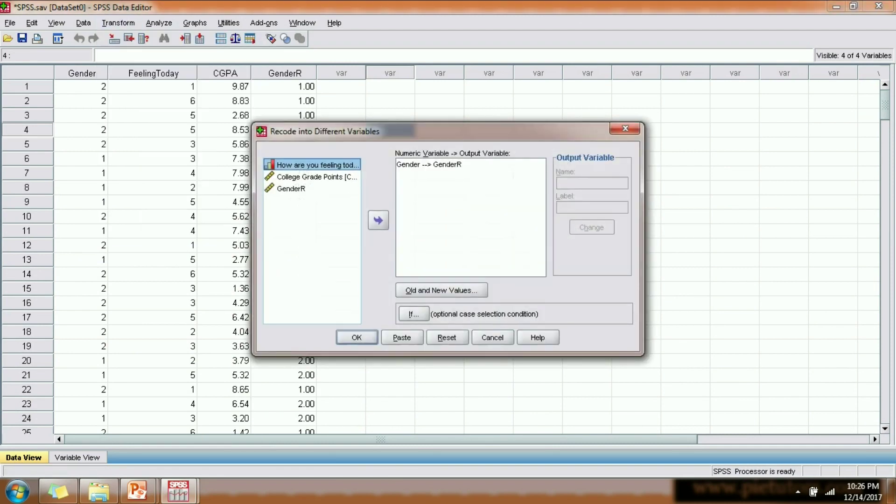
pyautogui.hotkey('alt', 'r')
pyautogui.click(378, 220)
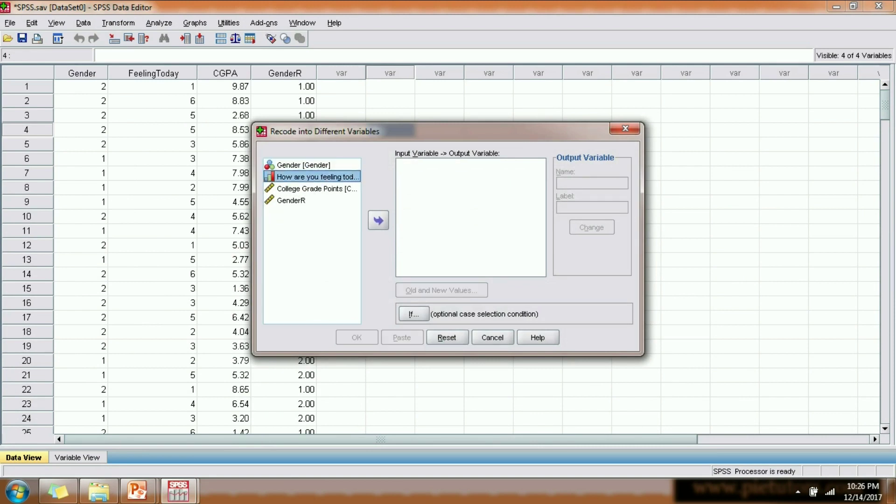
pyautogui.click(592, 183)
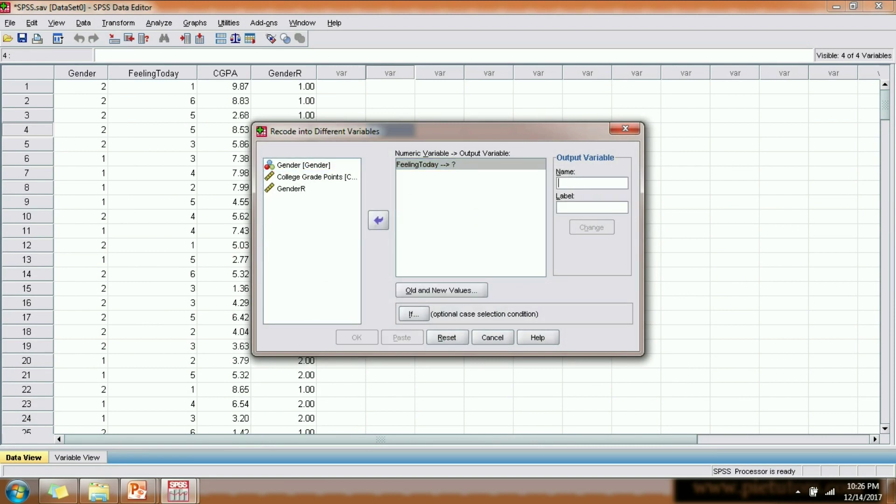
pyautogui.write('FeelingTodayR')
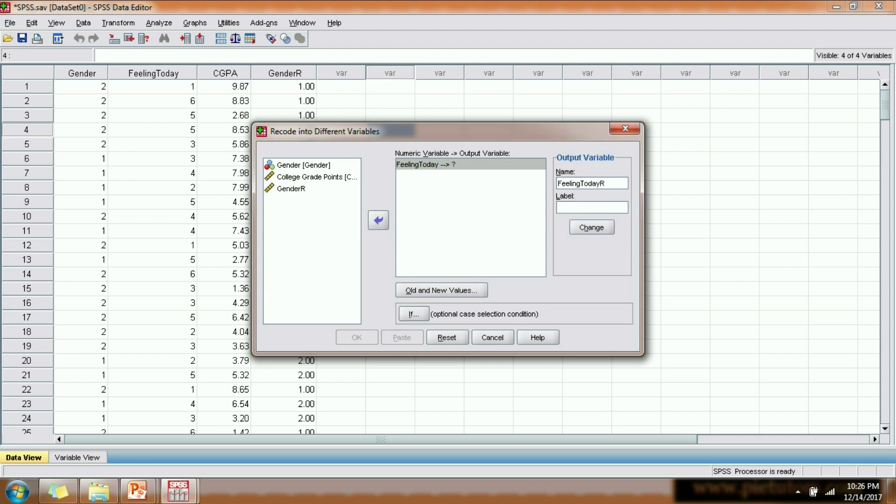
pyautogui.click(592, 227)
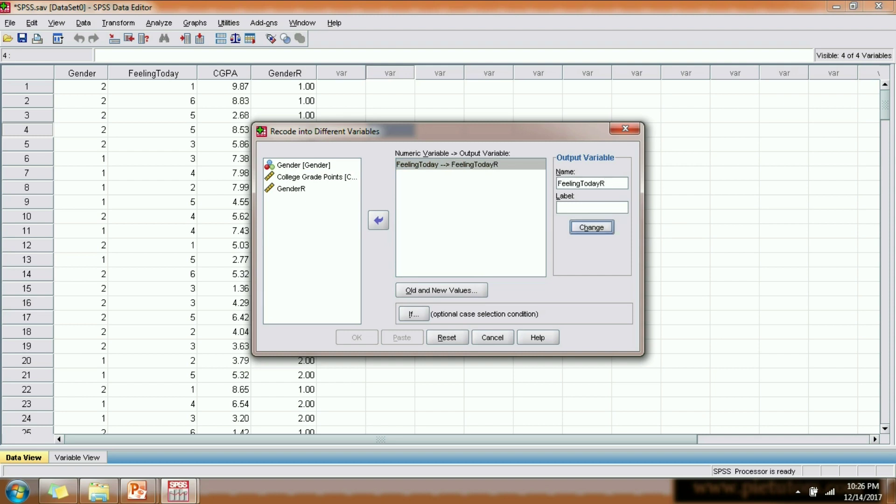
# Step: Map old value 4 to new value 3 in the FeelingToday recode
pyautogui.hotkey('alt', 'o')
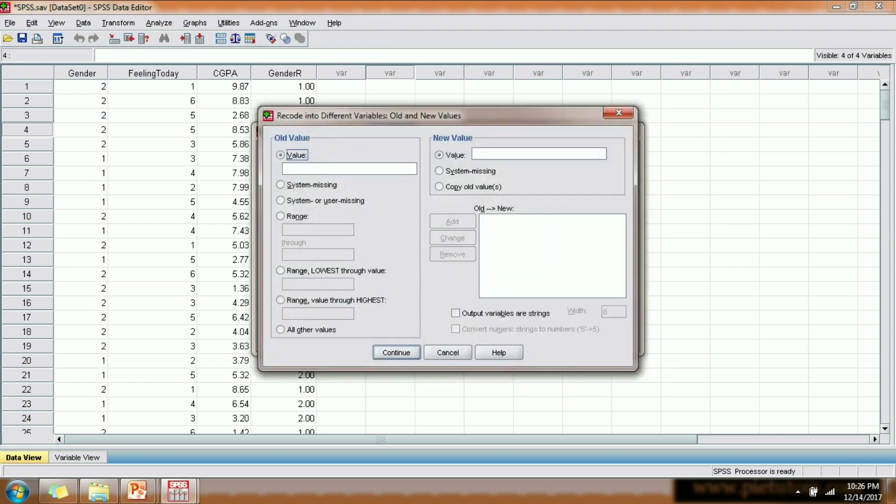
pyautogui.click(350, 169)
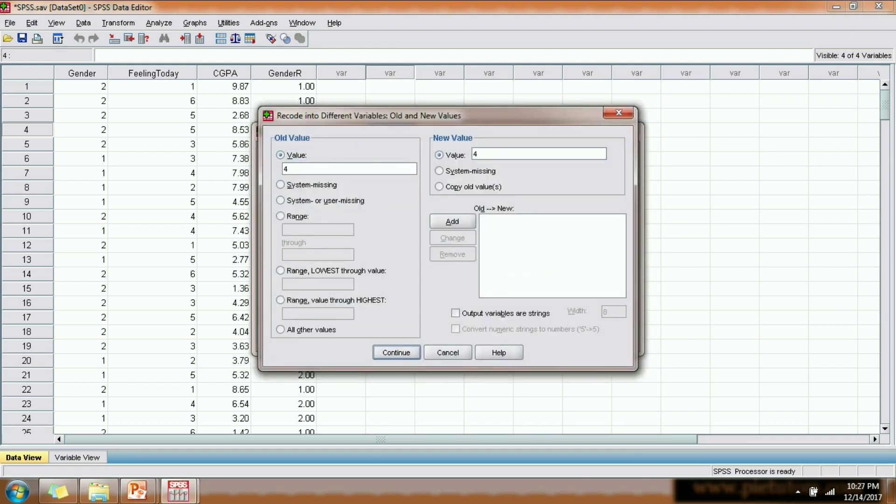
pyautogui.click(475, 154)
pyautogui.write('3')
pyautogui.click(452, 222)
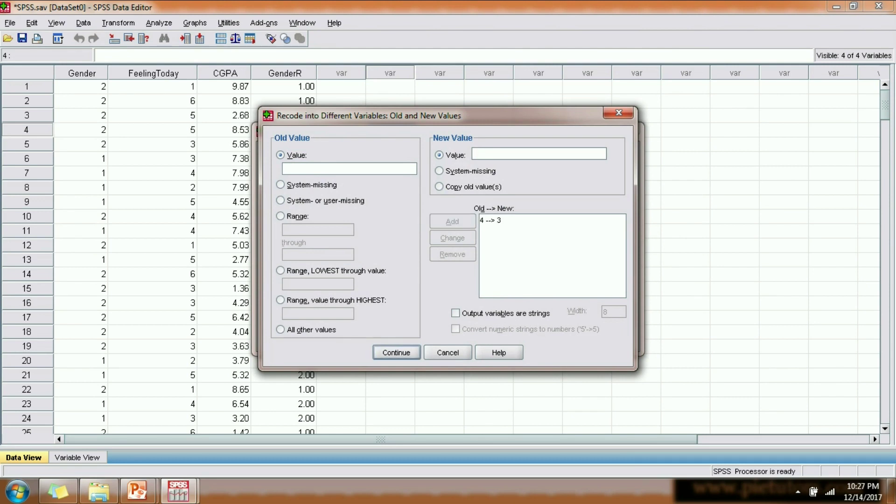
# Step: Add mappings of old value 5 to new value 4 and old value 6 to 5
pyautogui.write('5')
pyautogui.click(536, 154)
pyautogui.write('4')
pyautogui.click(453, 221)
pyautogui.write('6')
pyautogui.click(537, 154)
pyautogui.write('5')
pyautogui.click(453, 222)
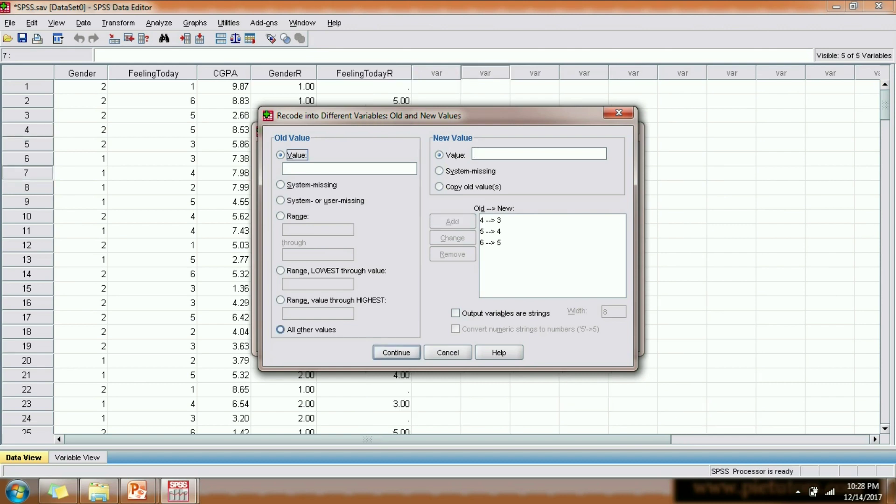
# Step: Copy the old values for all other values of FeelingToday and run the recode into FeelingTodayR
pyautogui.click(280, 330)
pyautogui.click(439, 187)
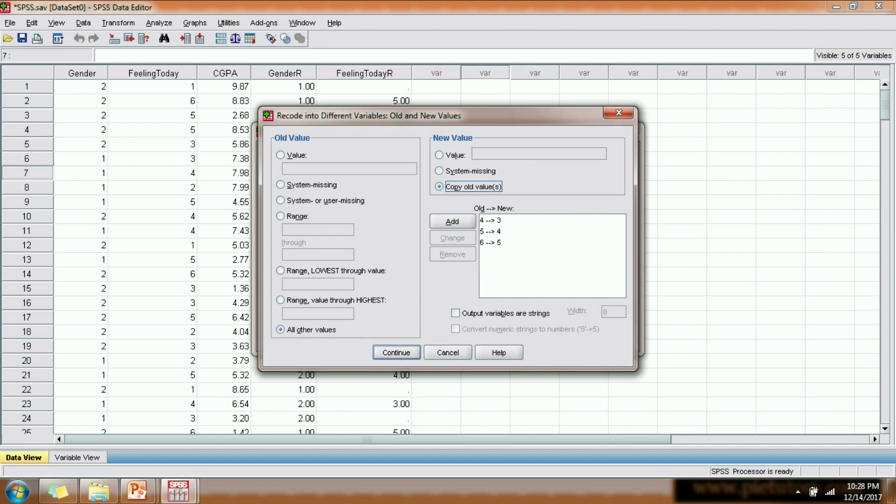
pyautogui.click(453, 222)
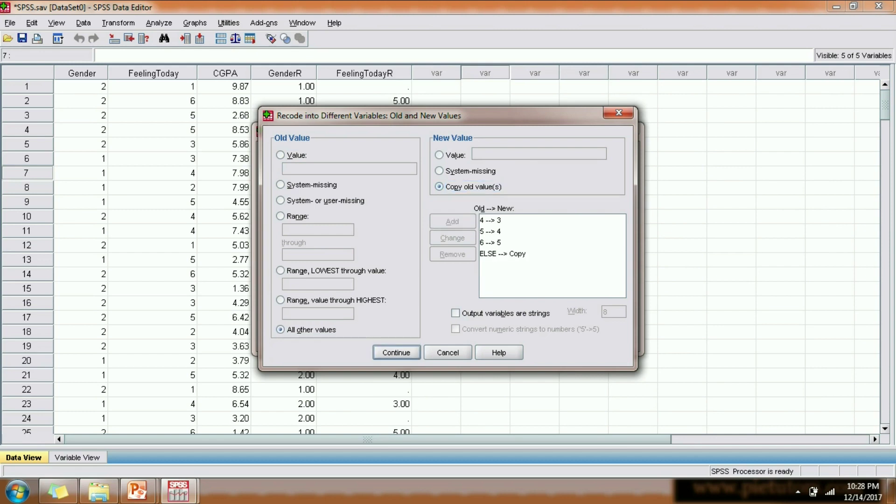
pyautogui.click(397, 353)
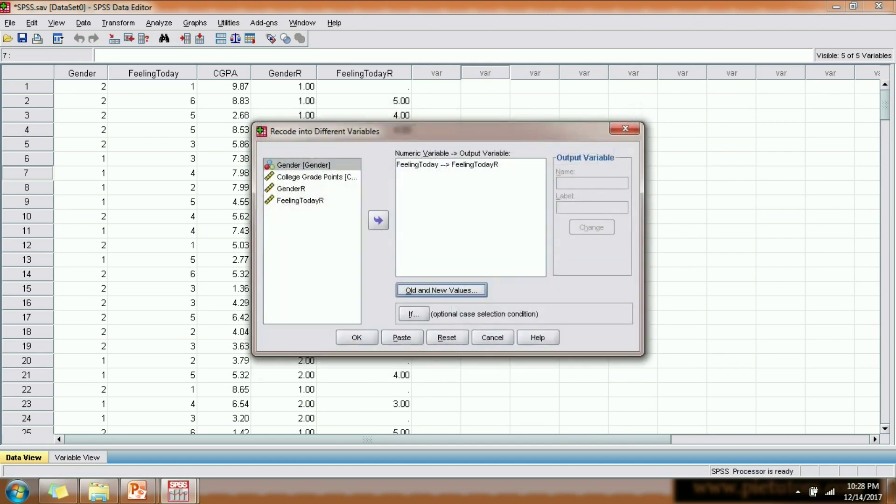
pyautogui.press('Return')
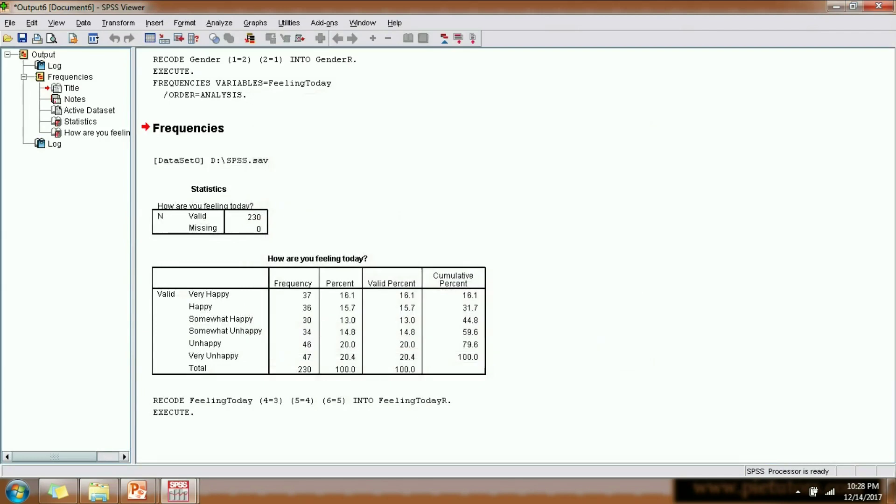
# Step: Return to the data sheet and compare FeelingToday with FeelingTodayR for cases 1, 2, 3, 4, 6 and 7
pyautogui.click(179, 491)
pyautogui.click(109, 423)
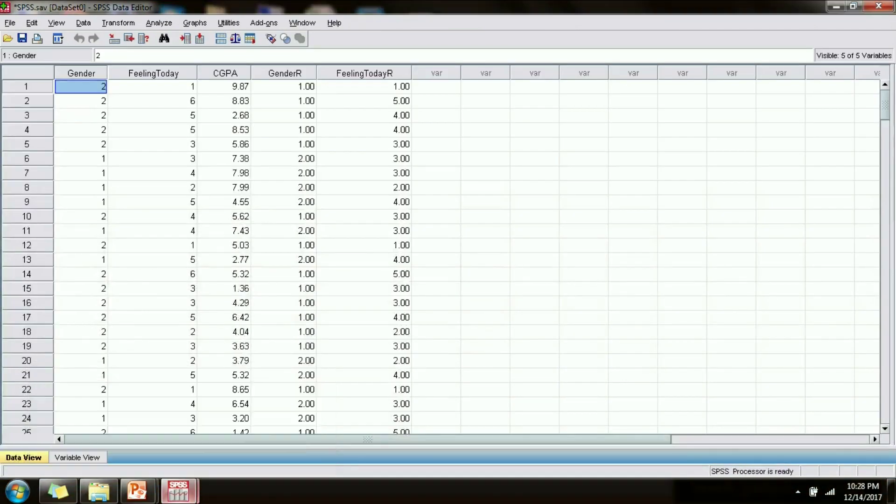
pyautogui.click(436, 173)
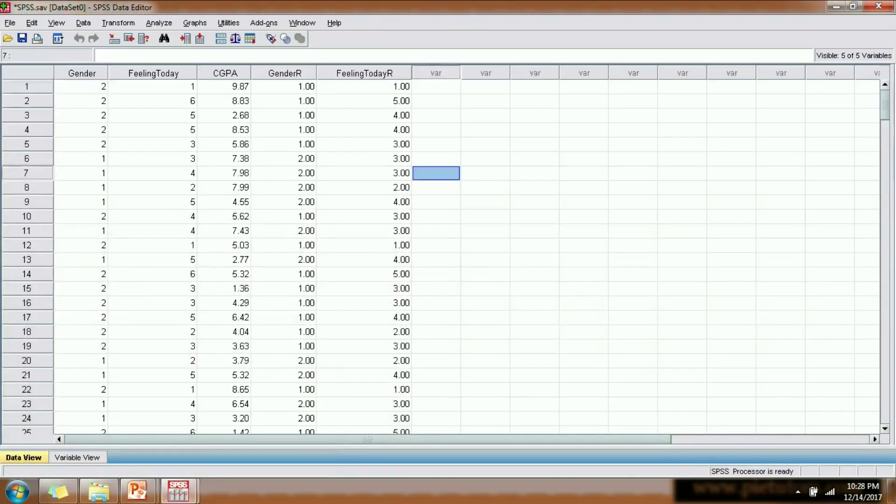
pyautogui.click(152, 87)
pyautogui.click(364, 87)
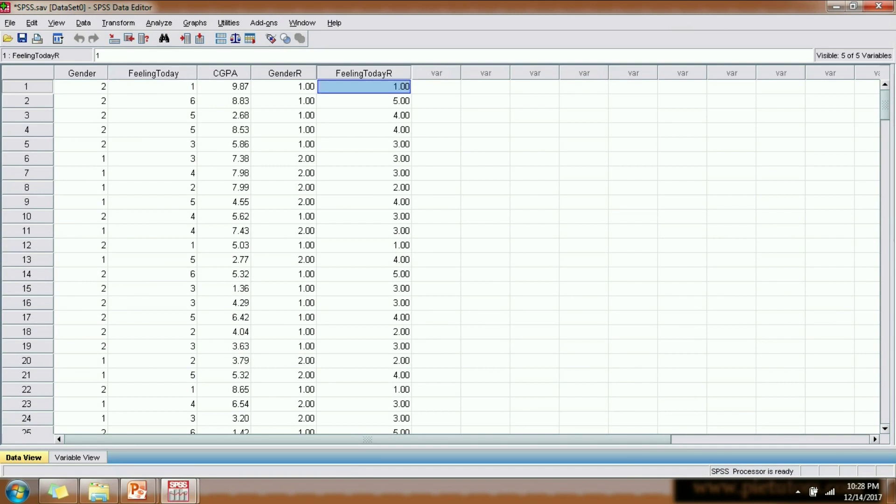
pyautogui.click(152, 101)
pyautogui.click(365, 101)
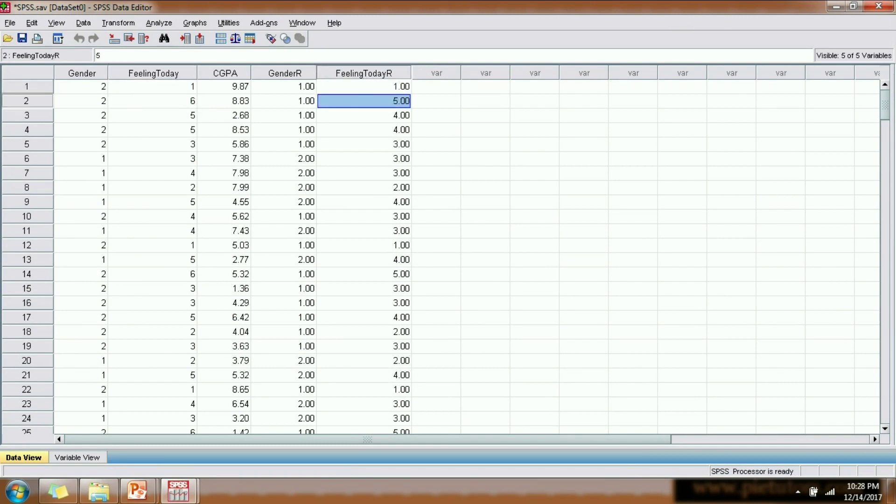
pyautogui.click(152, 116)
pyautogui.click(365, 115)
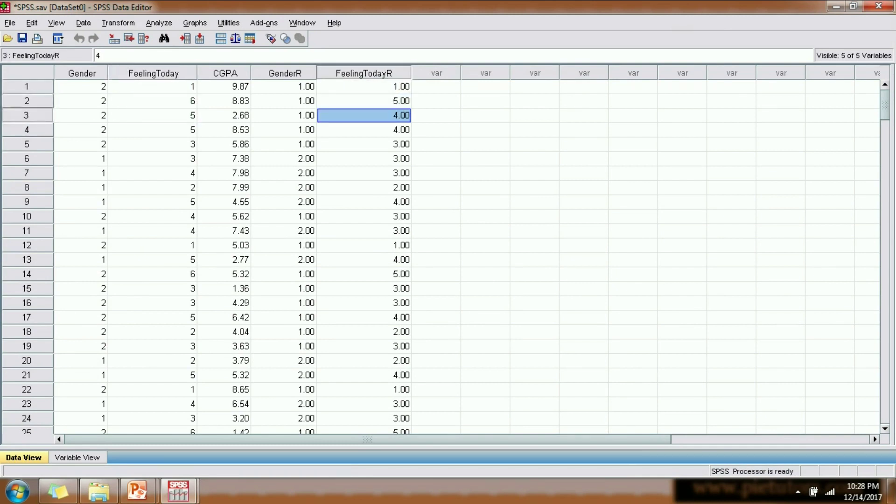
pyautogui.click(152, 159)
pyautogui.click(364, 158)
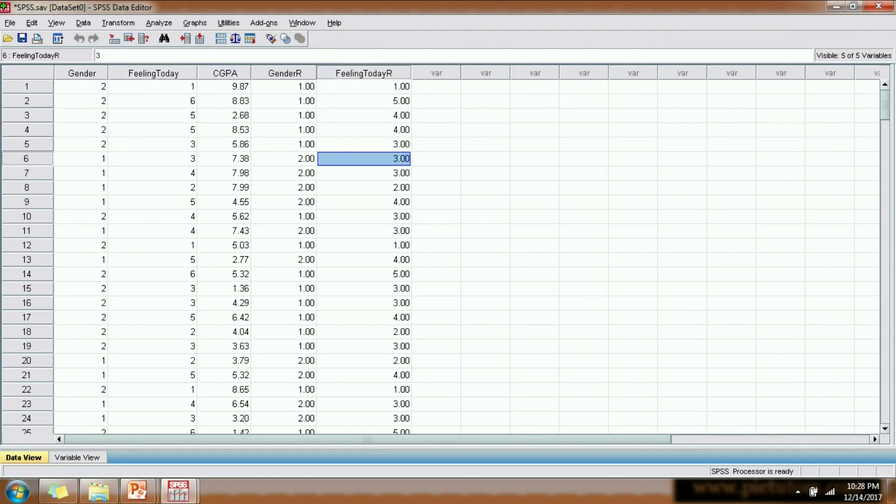
pyautogui.click(152, 173)
pyautogui.click(364, 173)
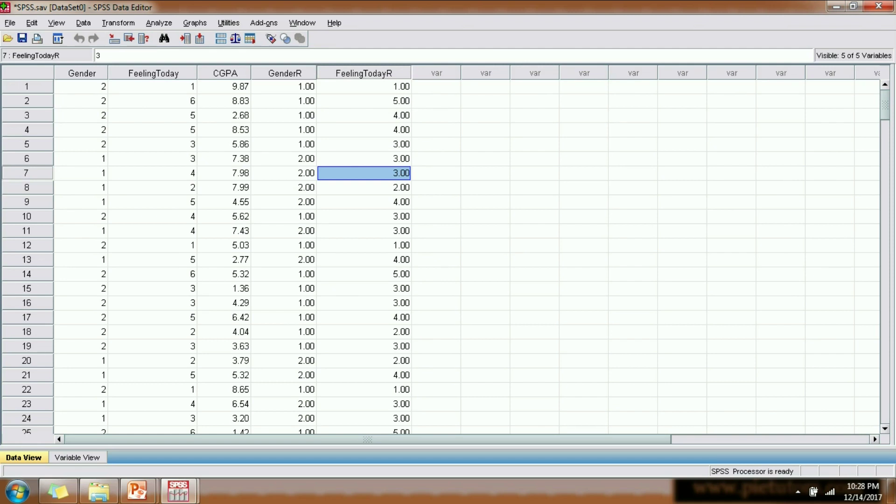
pyautogui.click(365, 130)
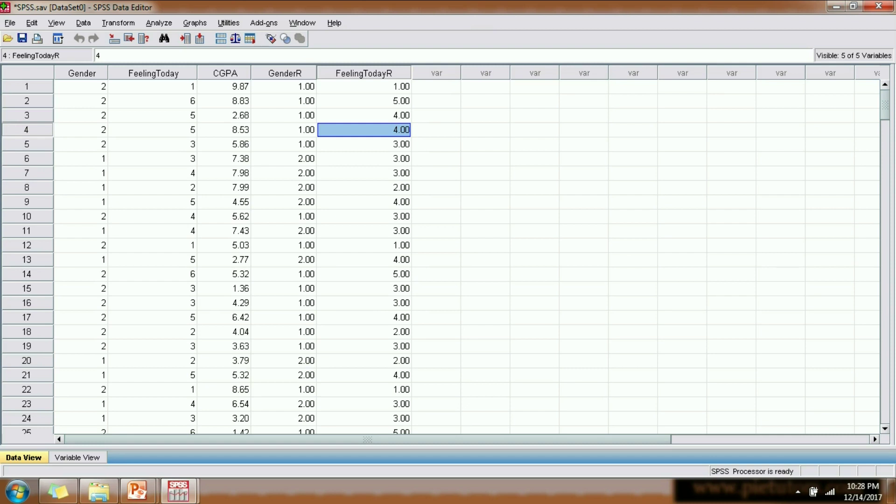
pyautogui.click(365, 102)
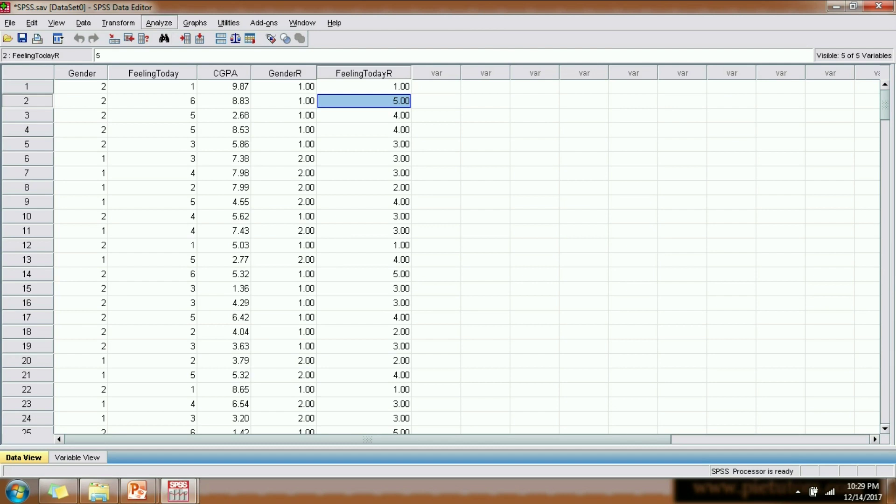
# Step: Clear the previous recode settings and set up a recode of CGPA into a different variable with the output name CGPAR
pyautogui.click(224, 87)
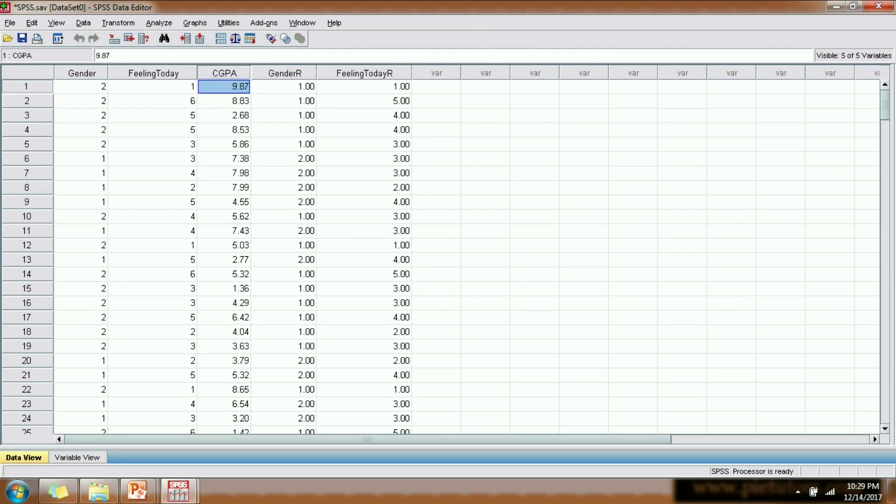
pyautogui.click(225, 116)
pyautogui.click(118, 23)
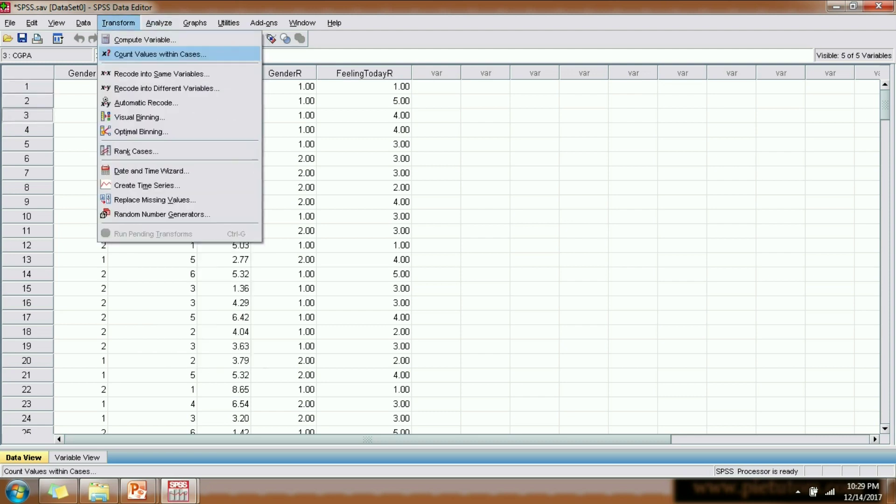
pyautogui.click(166, 88)
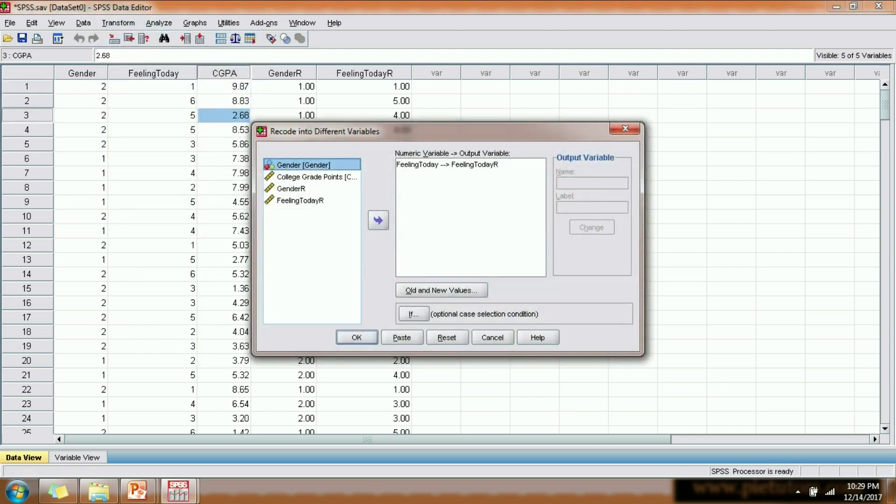
pyautogui.click(447, 338)
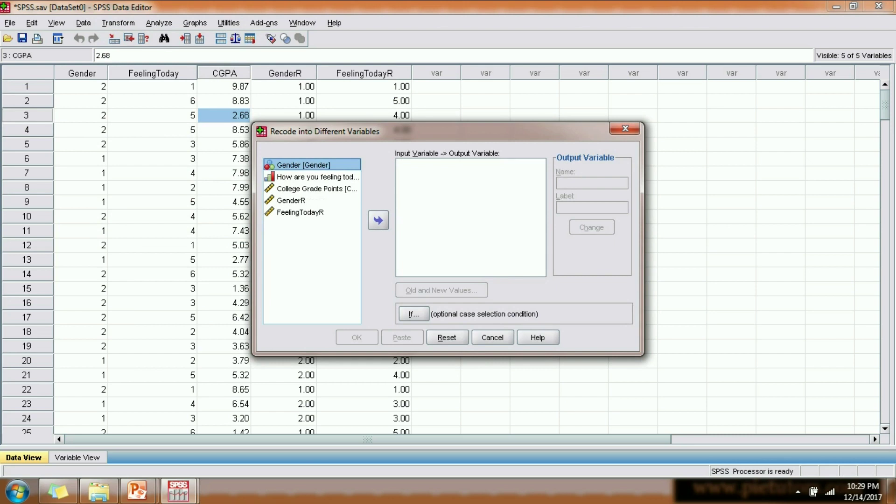
pyautogui.click(317, 189)
pyautogui.click(379, 221)
pyautogui.click(592, 183)
pyautogui.write('C')
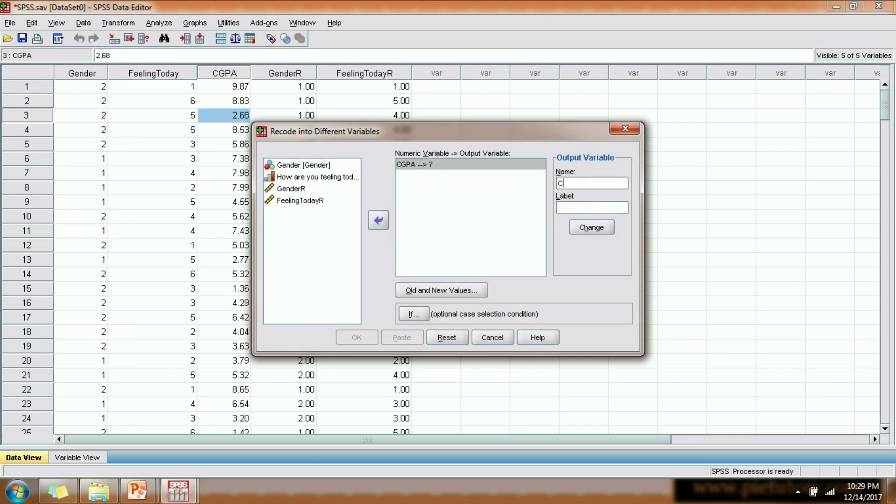
pyautogui.write('GPAR')
pyautogui.click(592, 227)
# Step: Map the CGPA range from lowest through 2 to new value 1
pyautogui.hotkey('alt', 'o')
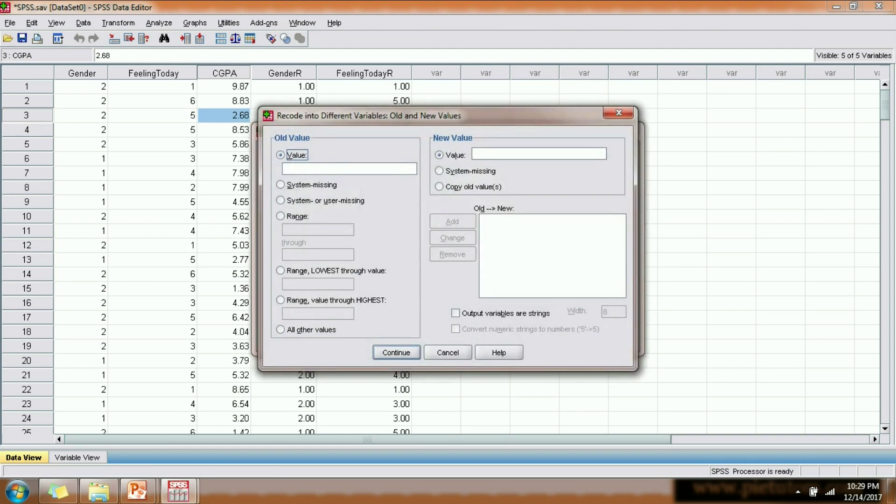
pyautogui.click(280, 271)
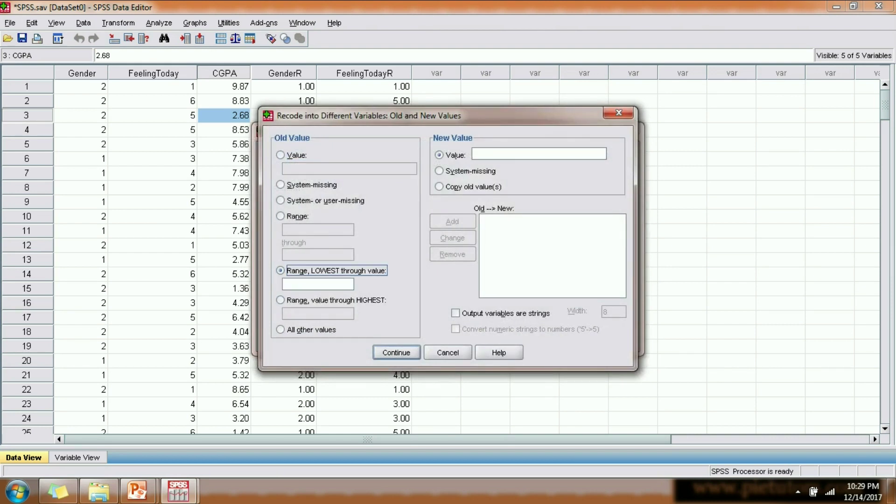
pyautogui.write('2')
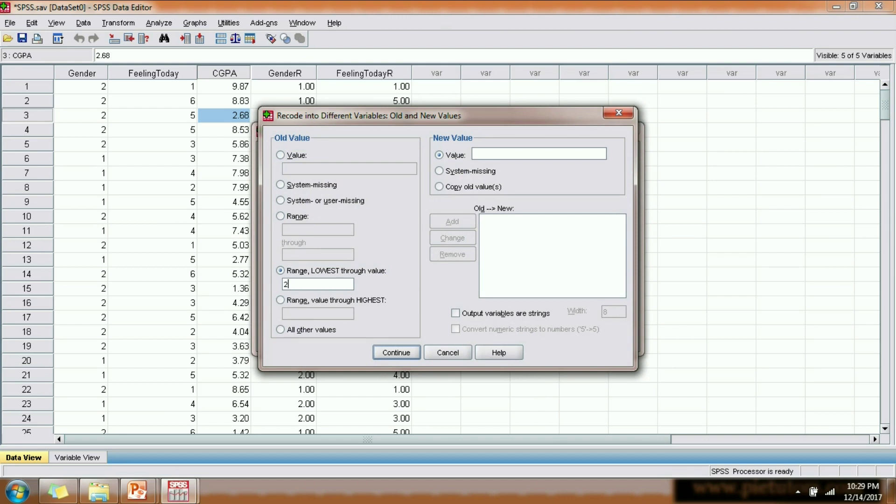
pyautogui.click(495, 154)
pyautogui.write('1')
pyautogui.click(452, 222)
# Step: Map the CGPA range 2 through 4 to new value 2
pyautogui.hotkey('alt', 'n')
pyautogui.press('Tab')
pyautogui.write('2')
pyautogui.press('Tab')
pyautogui.write('3')
pyautogui.doubleClick(287, 255)
pyautogui.write('4')
pyautogui.click(539, 154)
pyautogui.write('3')
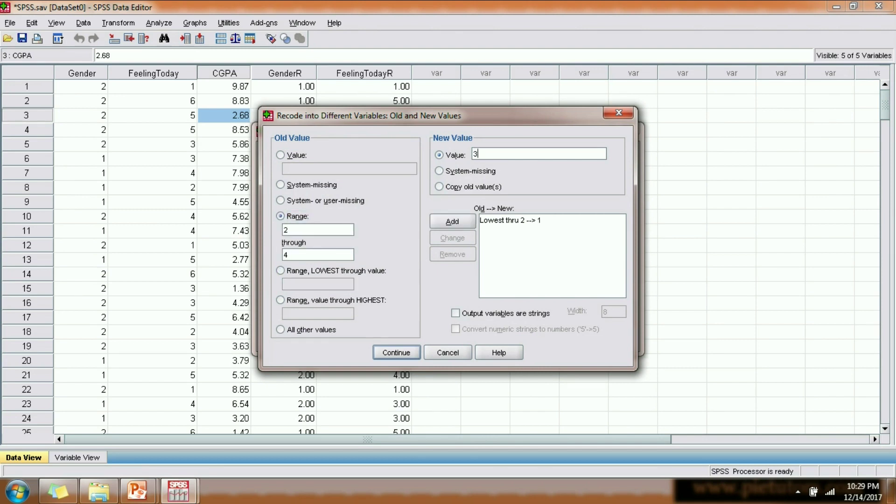
pyautogui.press('BackSpace')
pyautogui.write('2')
pyautogui.hotkey('alt', 'a')
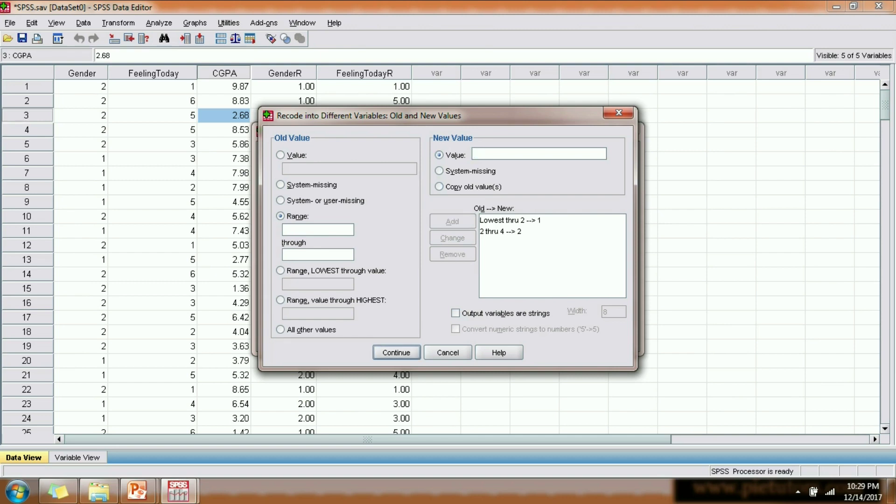
# Step: Map the CGPA range 4 through 6 to new value 3
pyautogui.write('4')
pyautogui.press('Tab')
pyautogui.write('5')
pyautogui.hotkey('shift', 'Home')
pyautogui.write('6')
pyautogui.click(540, 154)
pyautogui.write('3')
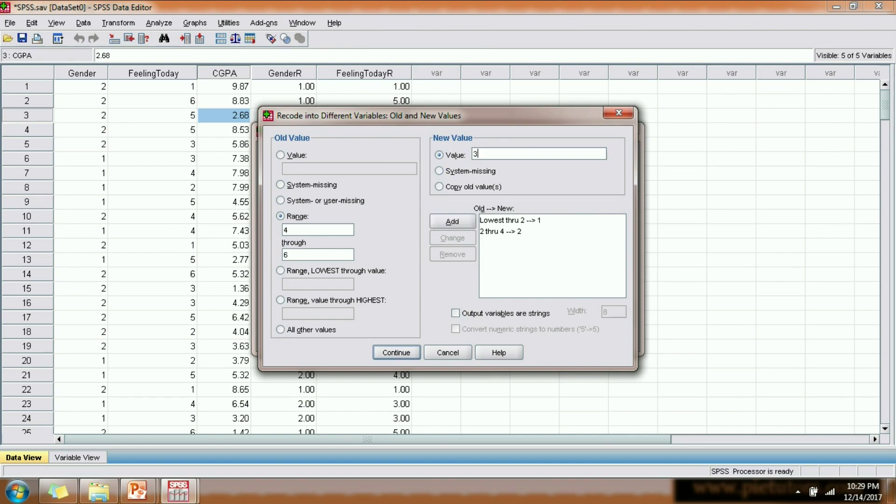
pyautogui.hotkey('alt', 'a')
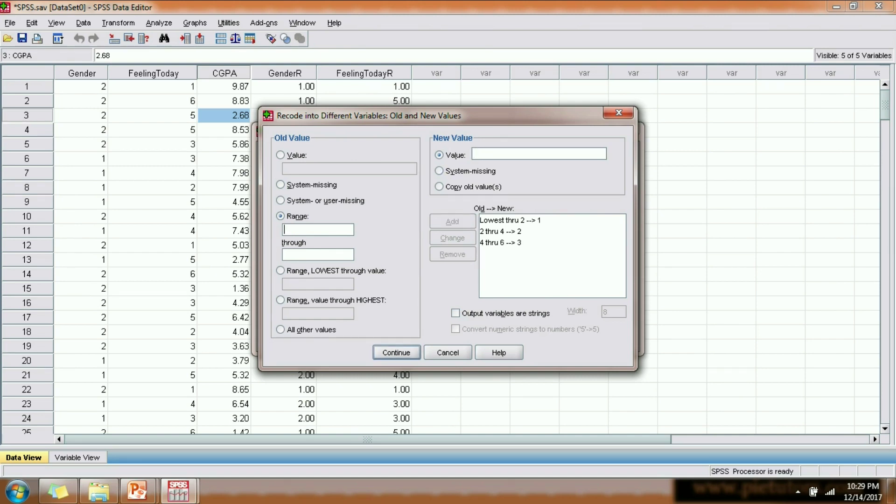
# Step: Map the CGPA range 6 through 8 to new value 4
pyautogui.write('6')
pyautogui.press('Tab')
pyautogui.write('8')
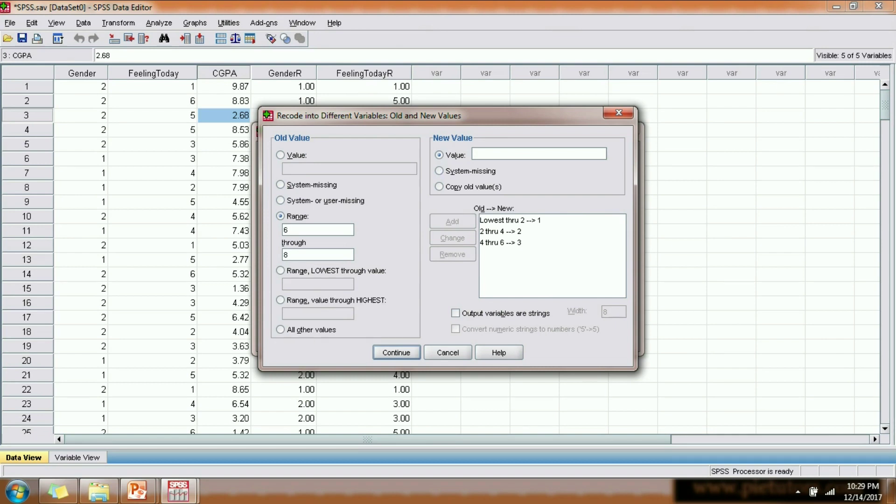
pyautogui.click(539, 154)
pyautogui.write('4')
pyautogui.click(452, 221)
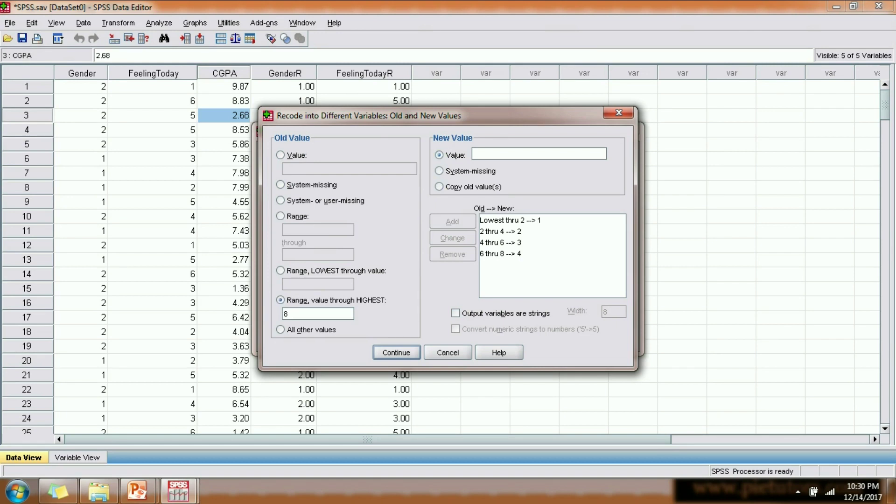
# Step: Map the CGPA range from 8 through highest to new value 5
pyautogui.click(539, 153)
pyautogui.click(540, 153)
pyautogui.write('5')
pyautogui.hotkey('alt', 'a')
# Step: Accept the five CGPA mappings, run the recode into CGPAR and return to the data sheet
pyautogui.press('Tab')
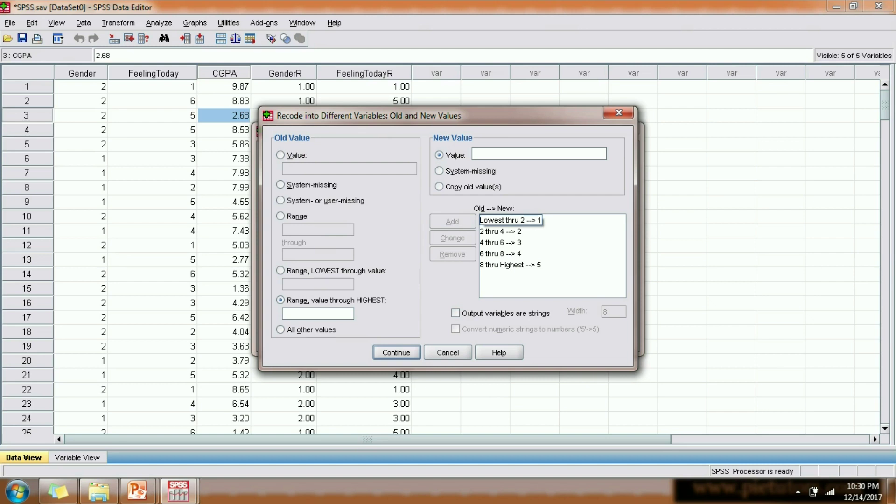
pyautogui.press('Down')
pyautogui.press('Down')
pyautogui.press('Down')
pyautogui.press('Down')
pyautogui.press('Return')
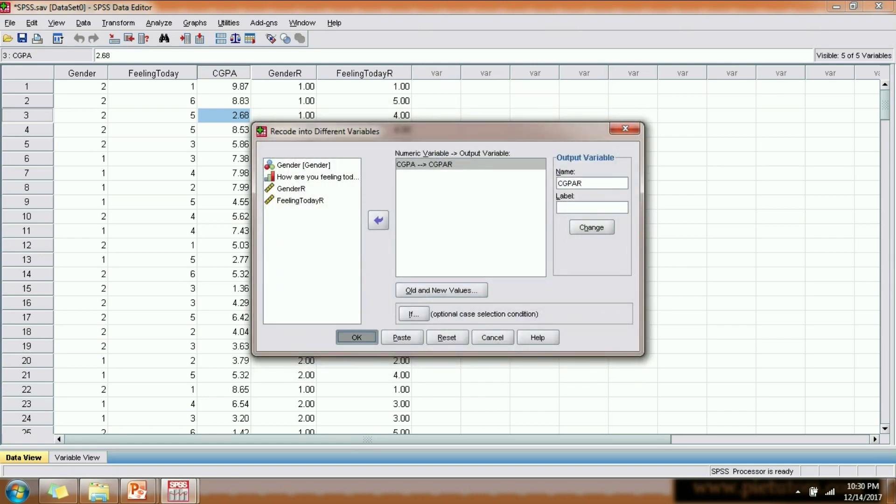
pyautogui.press('Return')
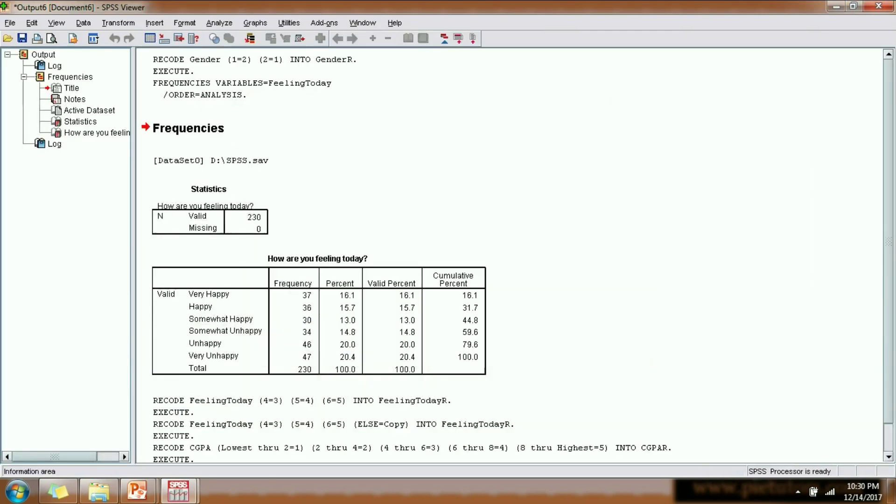
pyautogui.moveTo(179, 491)
pyautogui.click(108, 424)
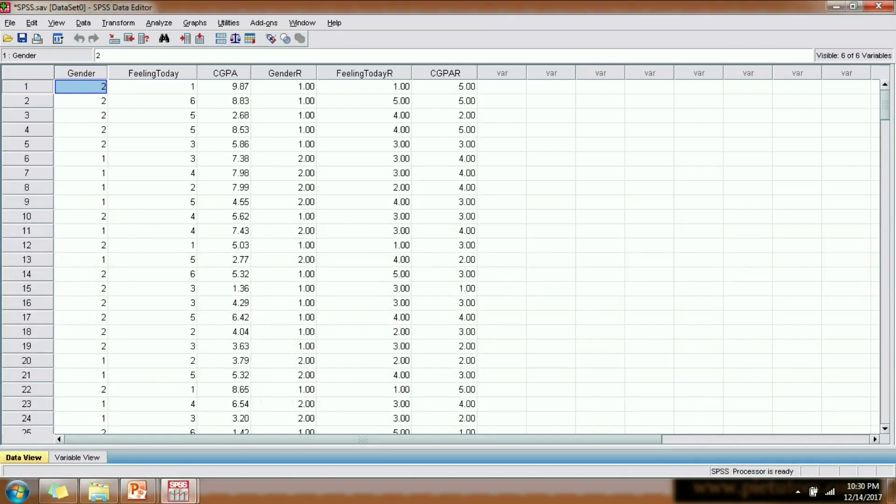
# Step: Run a crosstabulation with Gender as the row variable and GenderR as the column variable
pyautogui.click(159, 23)
pyautogui.moveTo(191, 54)
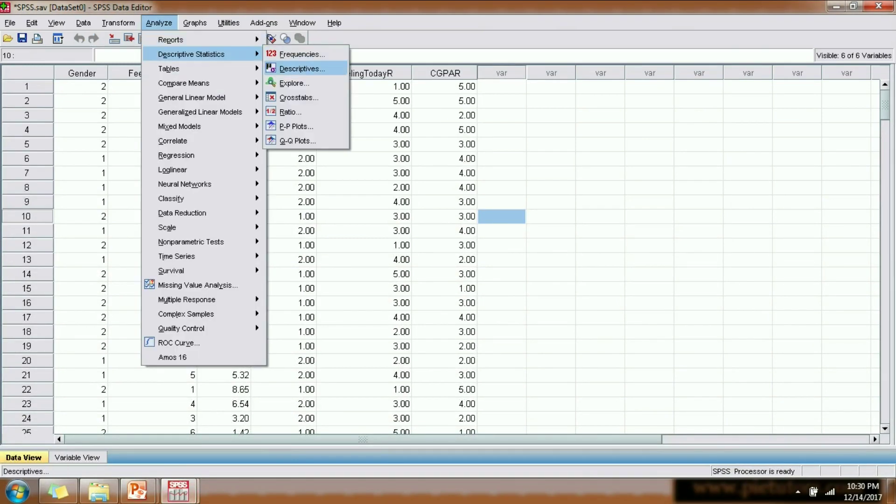
pyautogui.click(299, 97)
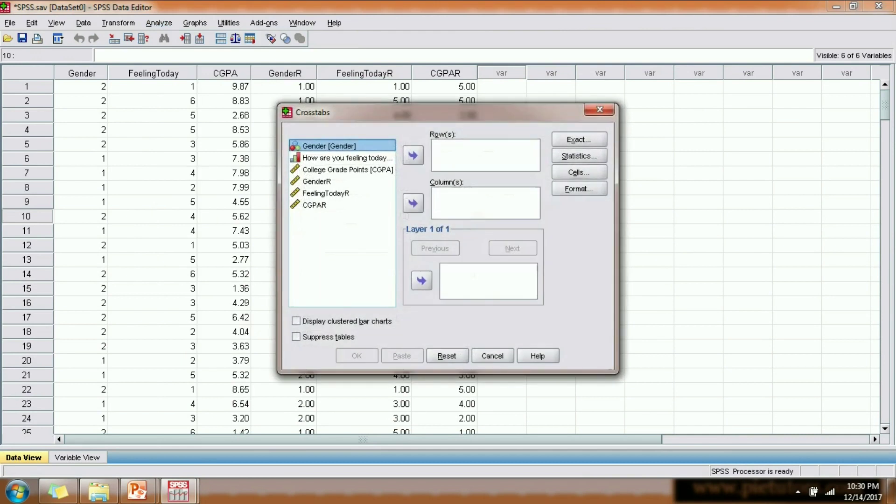
pyautogui.click(326, 181)
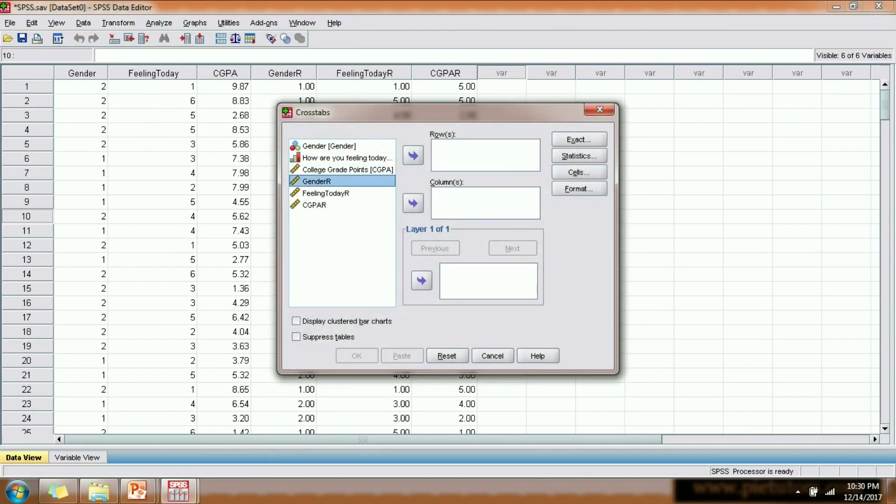
pyautogui.click(414, 204)
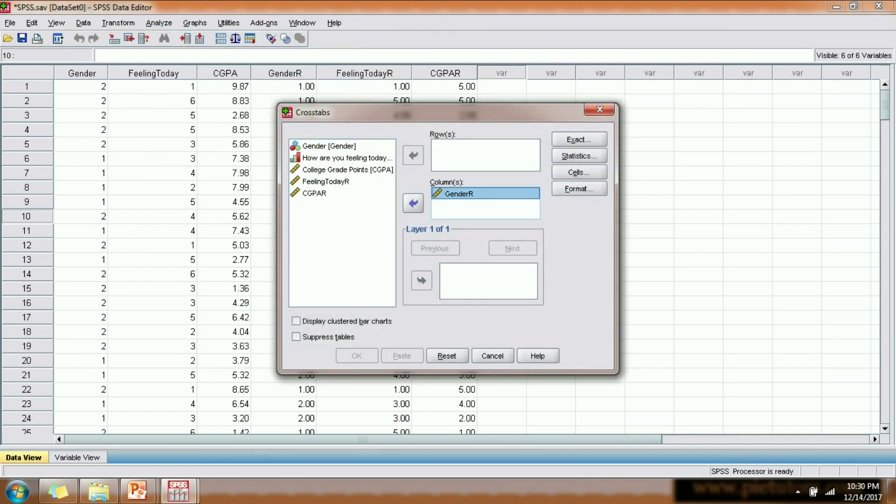
pyautogui.click(330, 146)
pyautogui.click(413, 155)
pyautogui.click(357, 356)
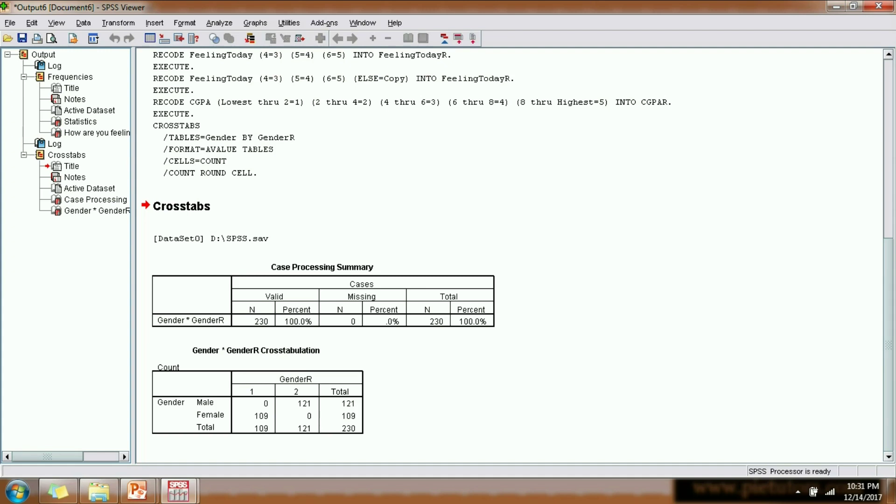
# Step: Recall the Crosstabs setup and replace GenderR with FeelingTodayR as the column variable
pyautogui.click(93, 38)
pyautogui.click(131, 55)
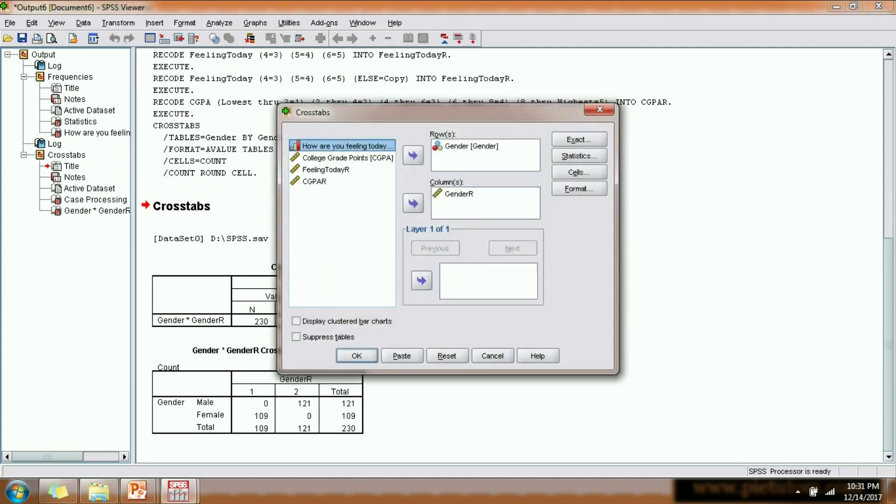
pyautogui.click(459, 194)
pyautogui.click(413, 203)
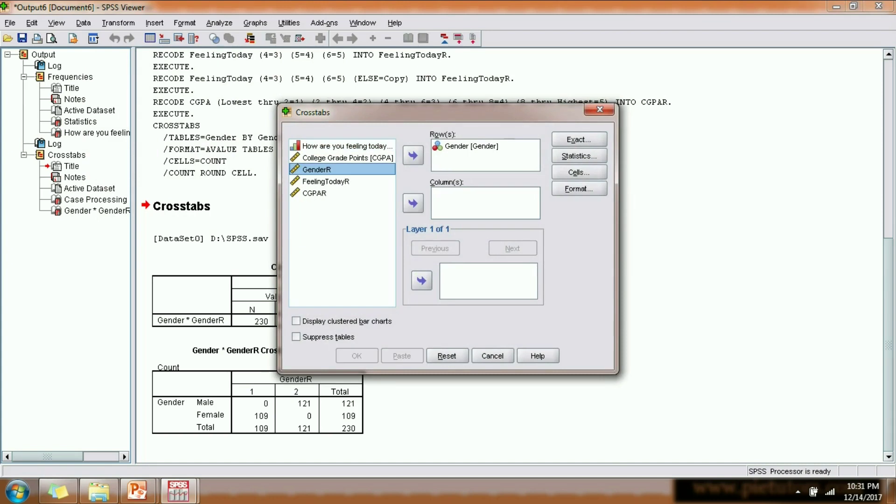
pyautogui.click(326, 181)
pyautogui.click(413, 203)
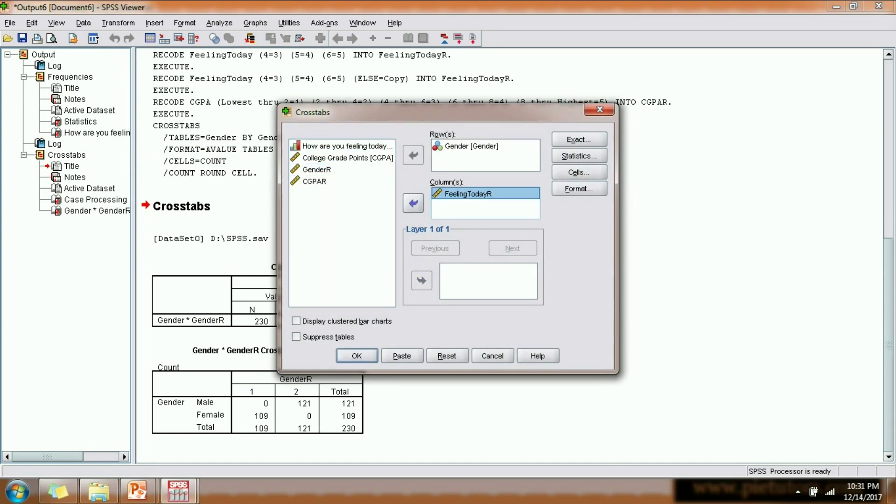
# Step: Replace Gender with "How are you feeling today?" as the row variable and run the crosstabulation
pyautogui.click(471, 146)
pyautogui.click(413, 155)
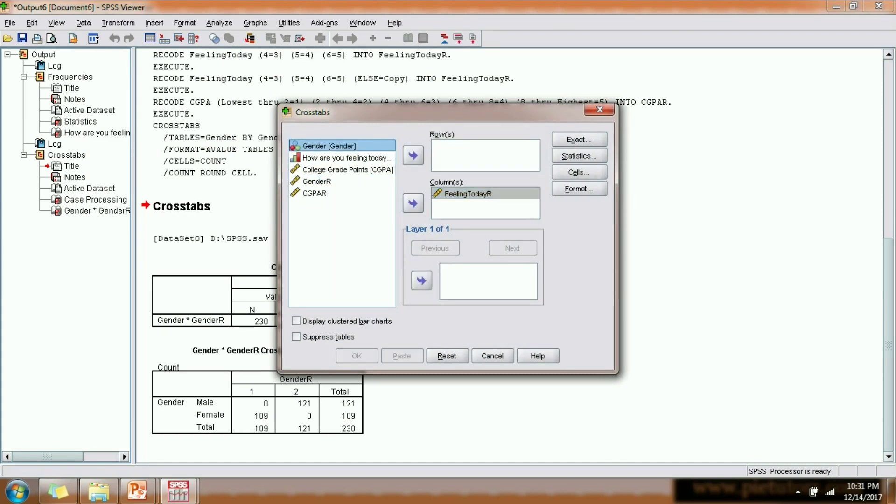
pyautogui.click(345, 158)
pyautogui.click(413, 155)
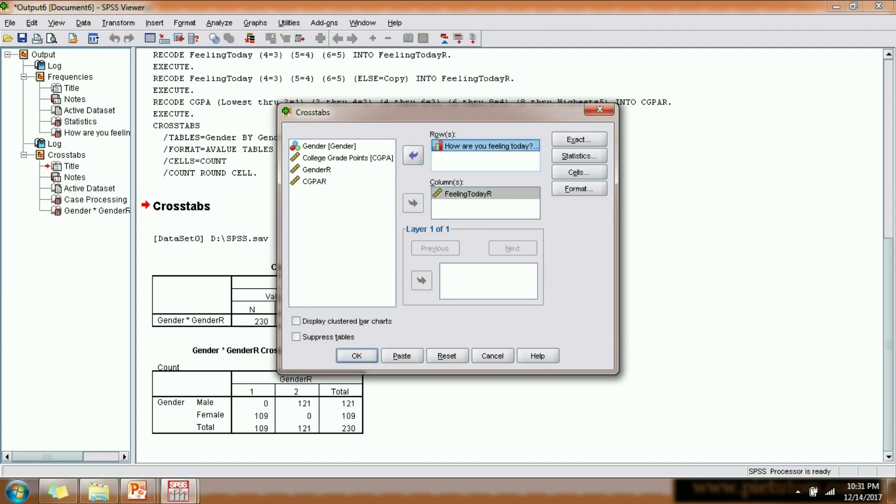
pyautogui.press('Return')
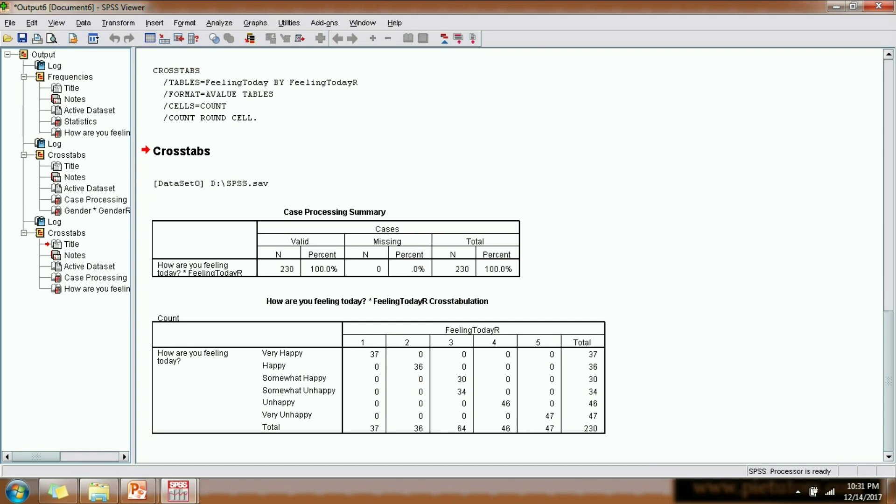
# Step: Recall the Crosstabs setup and replace FeelingTodayR with CGPAR as the column variable
pyautogui.click(93, 38)
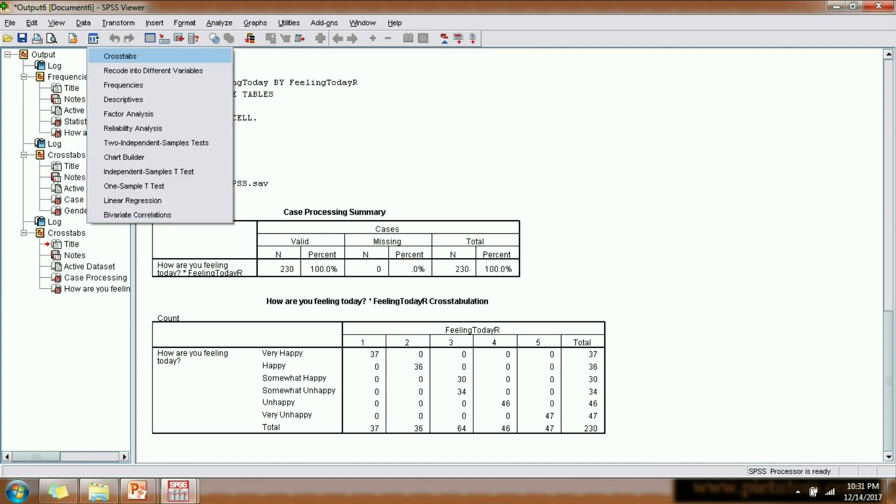
pyautogui.click(120, 56)
pyautogui.click(468, 194)
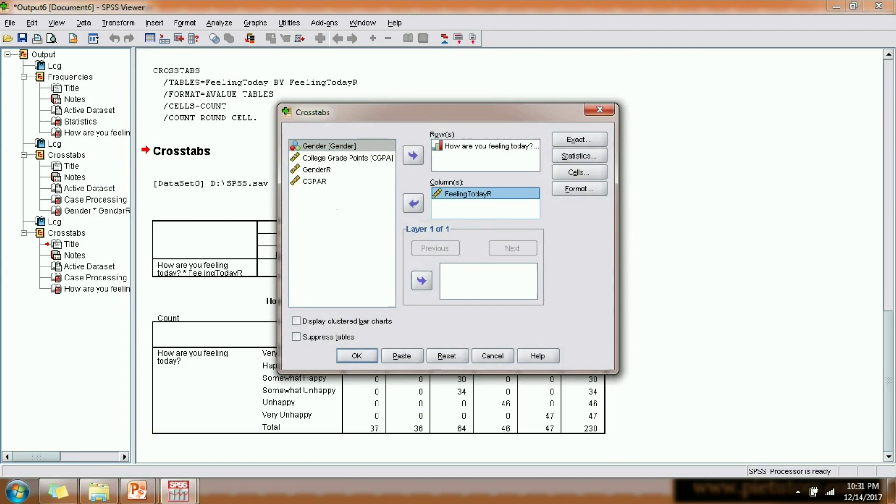
pyautogui.click(413, 203)
pyautogui.click(314, 193)
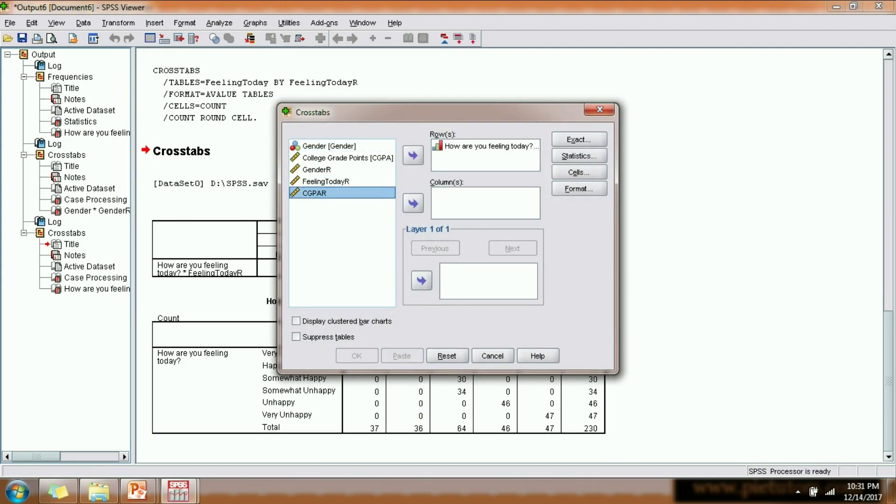
pyautogui.click(413, 203)
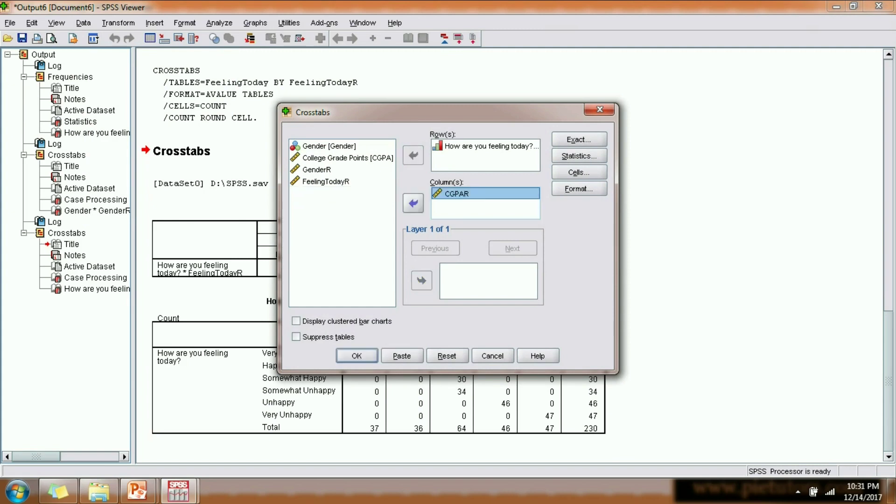
# Step: Replace the feeling variable with College Grade Points [CGPA] as the row variable and run the crosstabulation
pyautogui.click(485, 146)
pyautogui.click(413, 155)
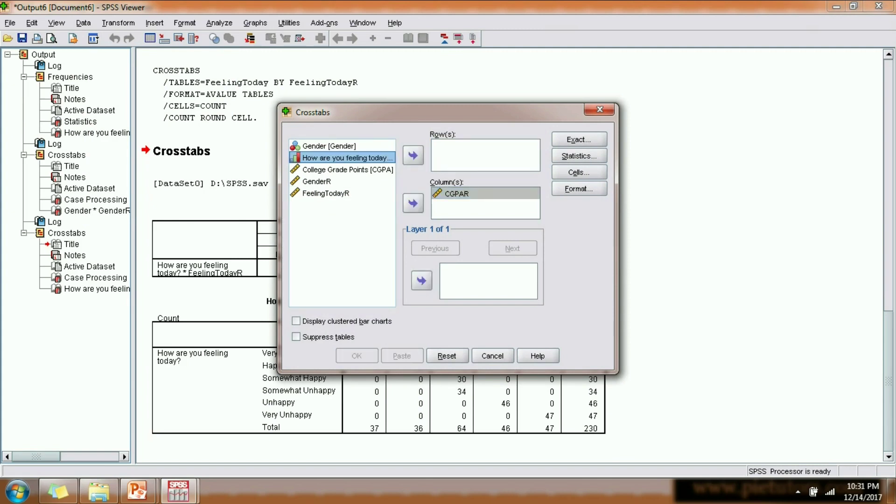
pyautogui.click(347, 169)
pyautogui.click(414, 155)
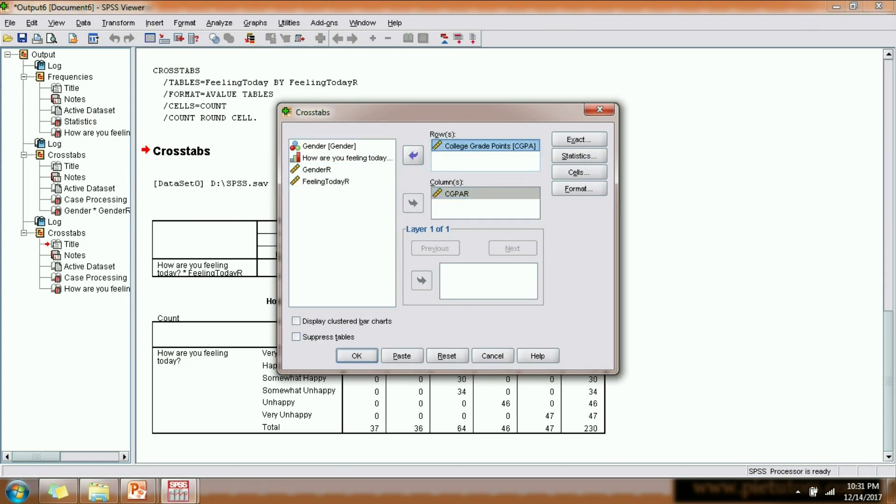
pyautogui.click(357, 356)
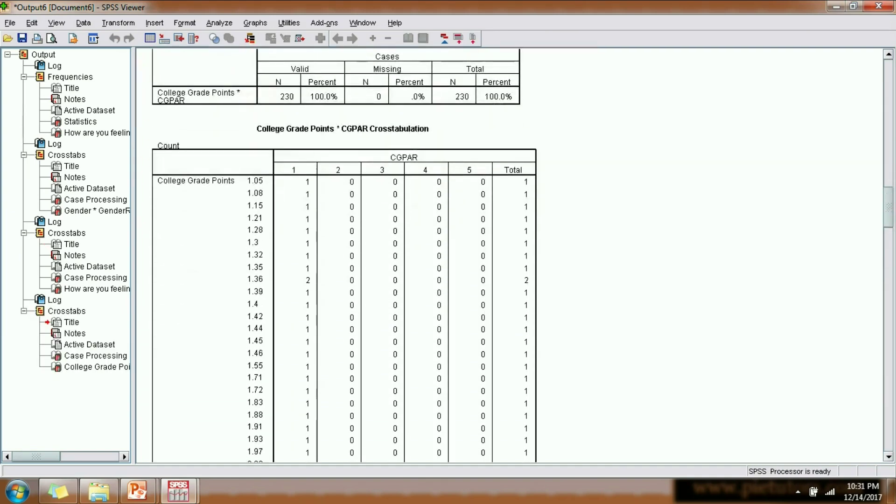
# Step: Examine the College Grade Points by CGPAR crosstabulation around the cut points 2, 4, 6 and 8, down to the totals
pyautogui.scroll(-3, 509, 256)
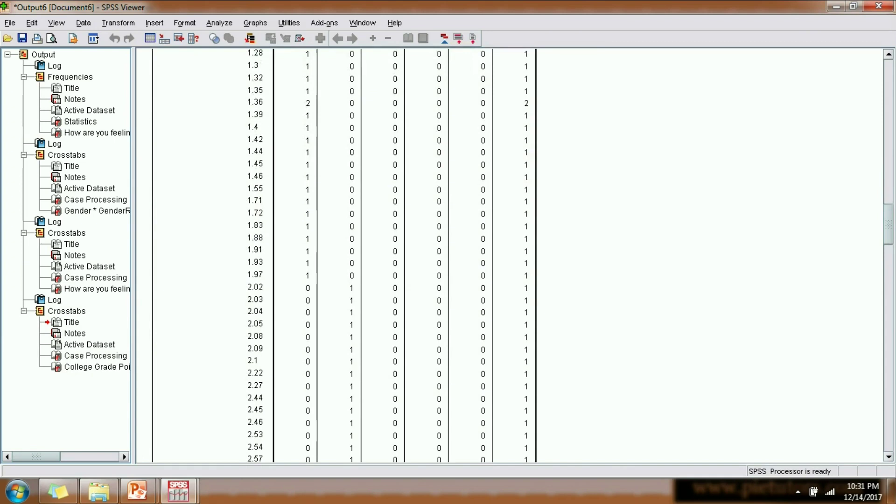
pyautogui.scroll(3, 509, 256)
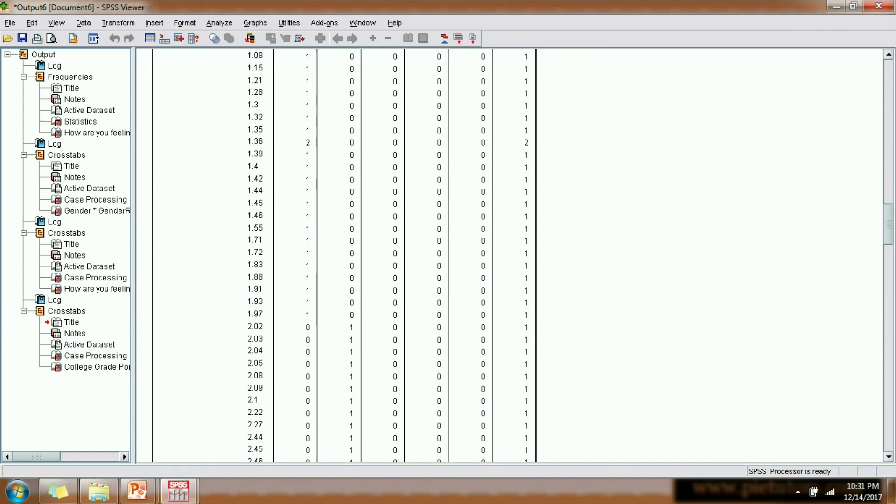
pyautogui.scroll(-3, 509, 256)
pyautogui.scroll(-2, 344, 255)
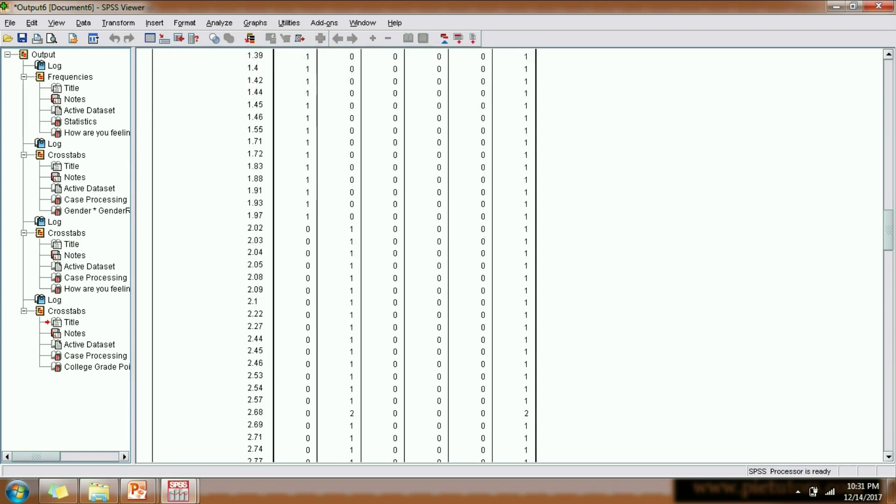
pyautogui.scroll(-10, 344, 254)
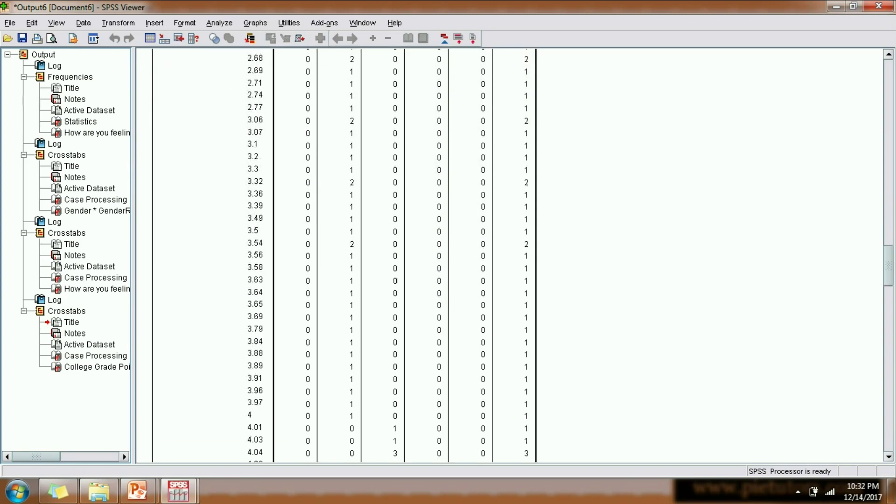
pyautogui.scroll(12, 345, 255)
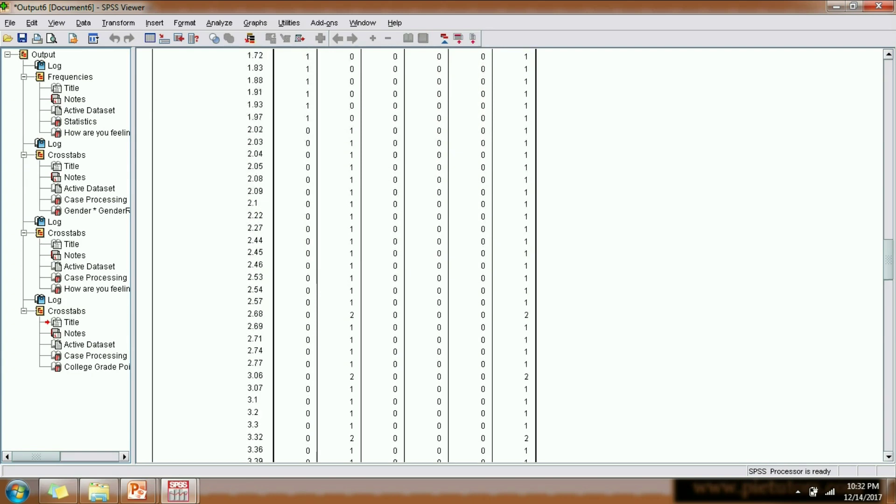
pyautogui.scroll(-12, 345, 255)
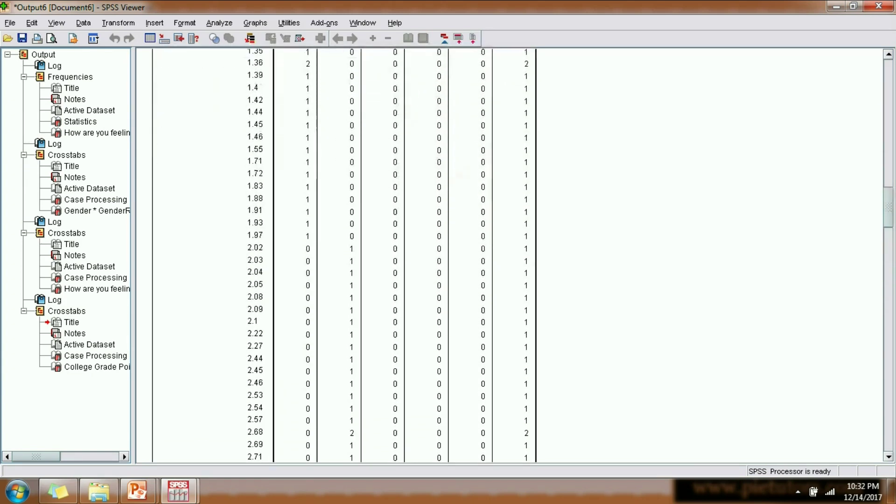
pyautogui.scroll(-15, 345, 254)
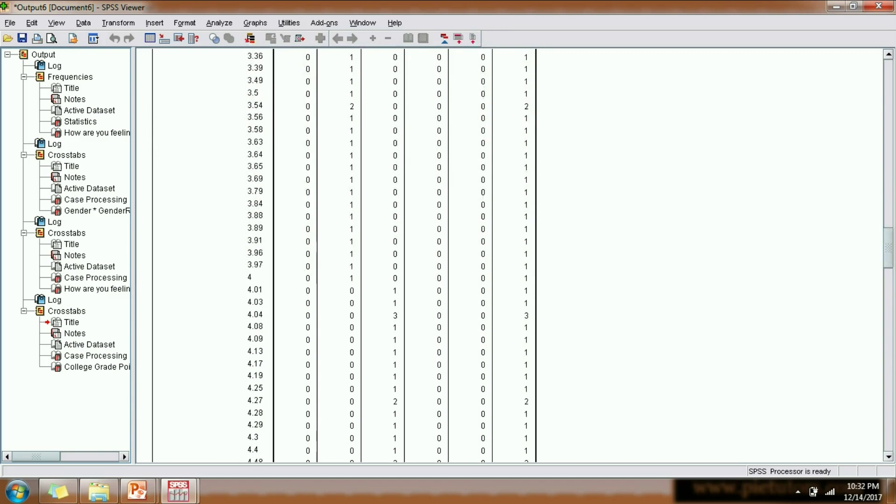
pyautogui.scroll(8, 344, 254)
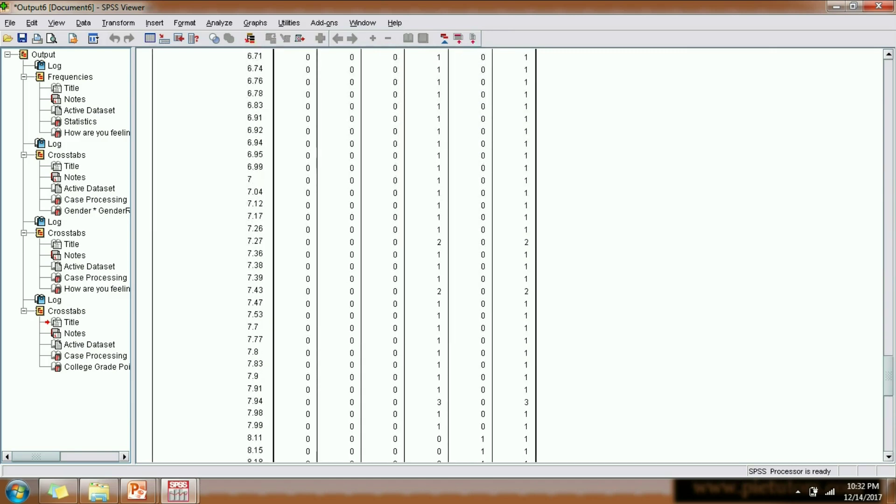
pyautogui.scroll(11, 345, 255)
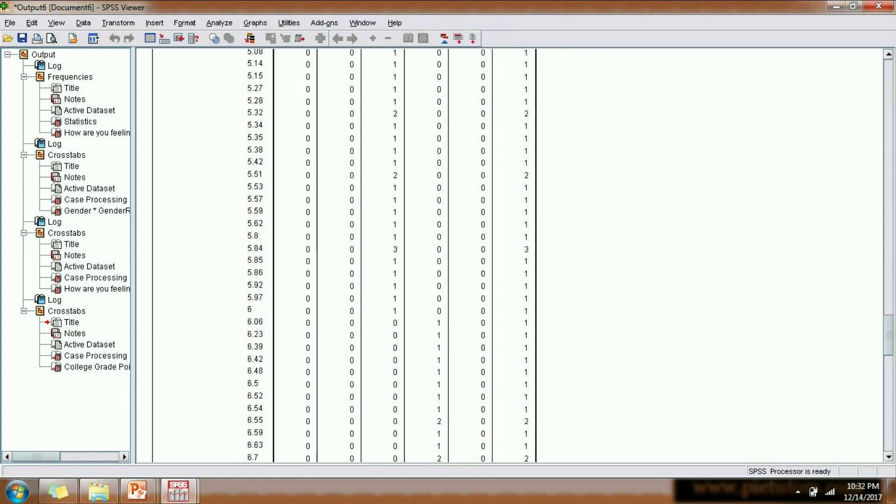
pyautogui.scroll(-12, 345, 254)
pyautogui.scroll(-14, 344, 255)
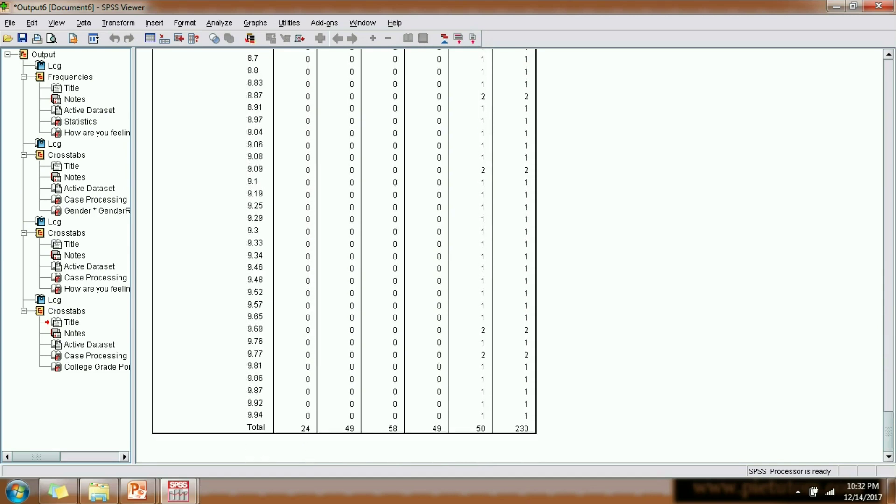